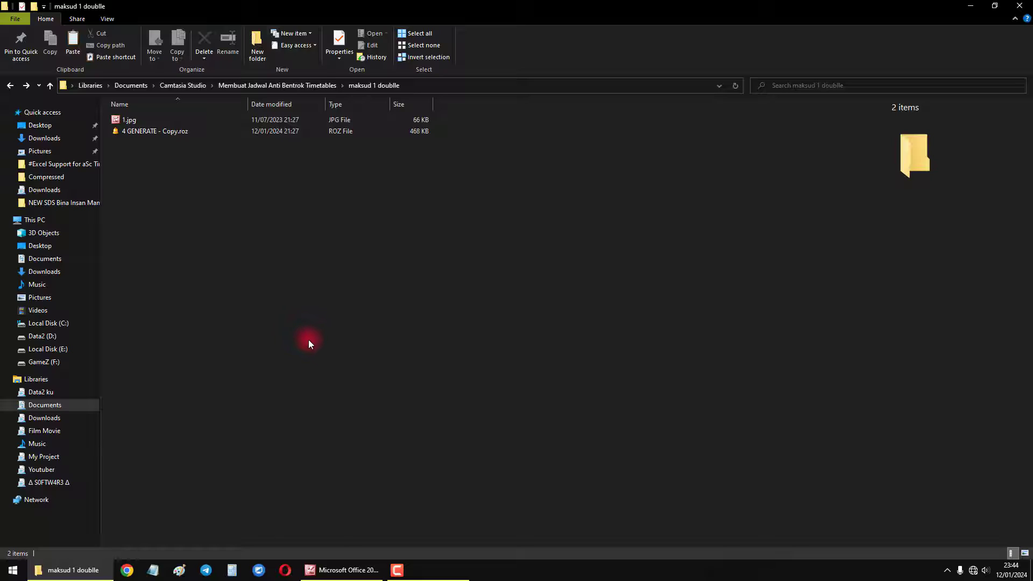
# Step: Open the timetable file 4 GENERATE - Copy.roz and show the lesson contracts of the teacher with code R
pyautogui.click(185, 132)
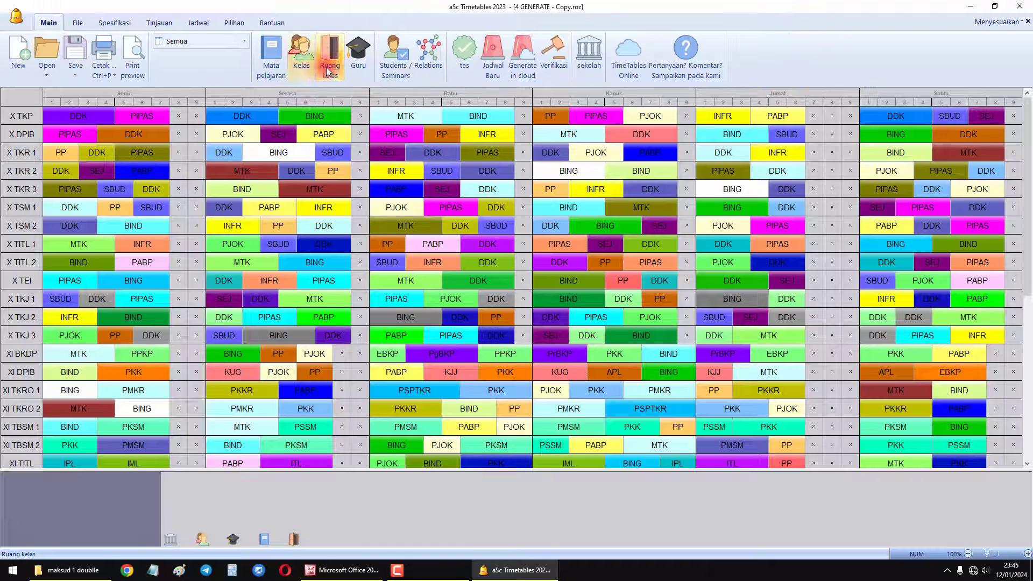
pyautogui.click(355, 62)
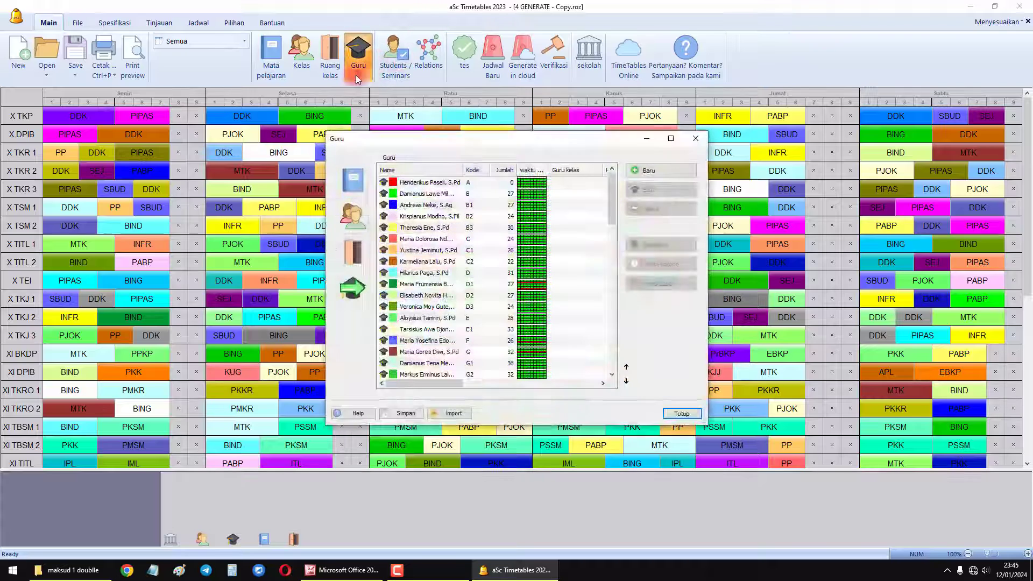
pyautogui.click(450, 239)
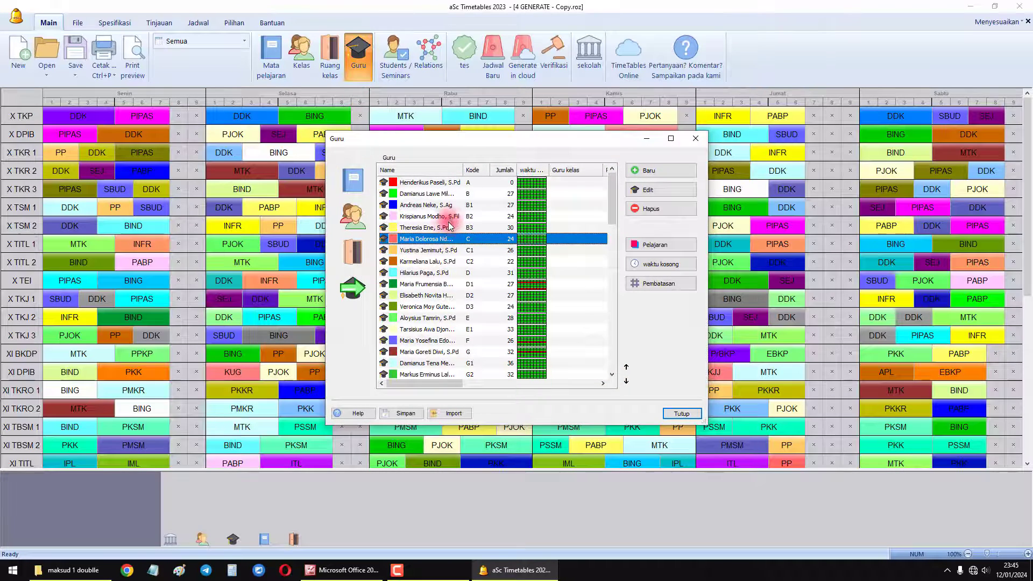
pyautogui.scroll(-6, 487, 335)
pyautogui.scroll(-7, 487, 335)
pyautogui.click(467, 329)
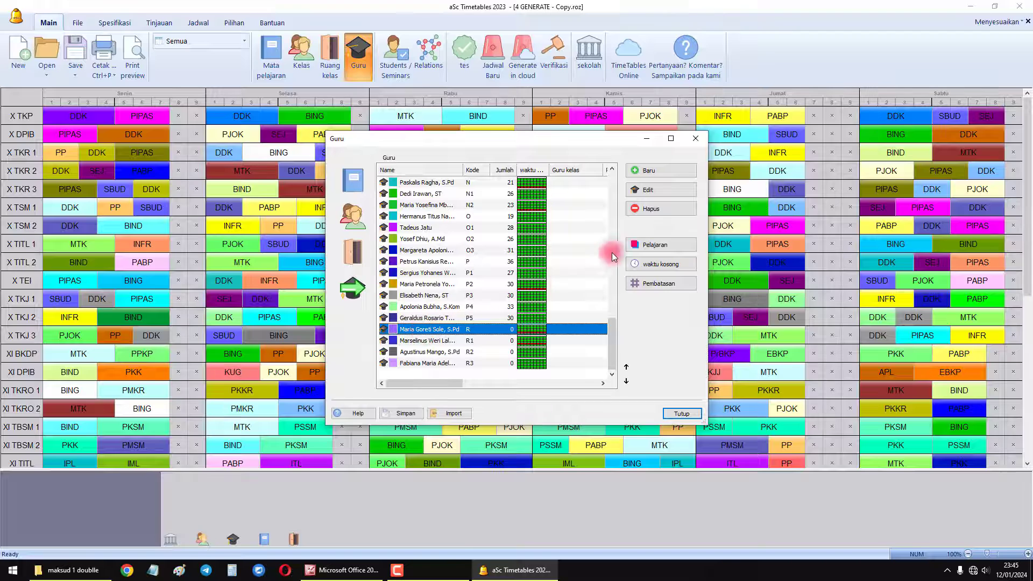
pyautogui.click(645, 247)
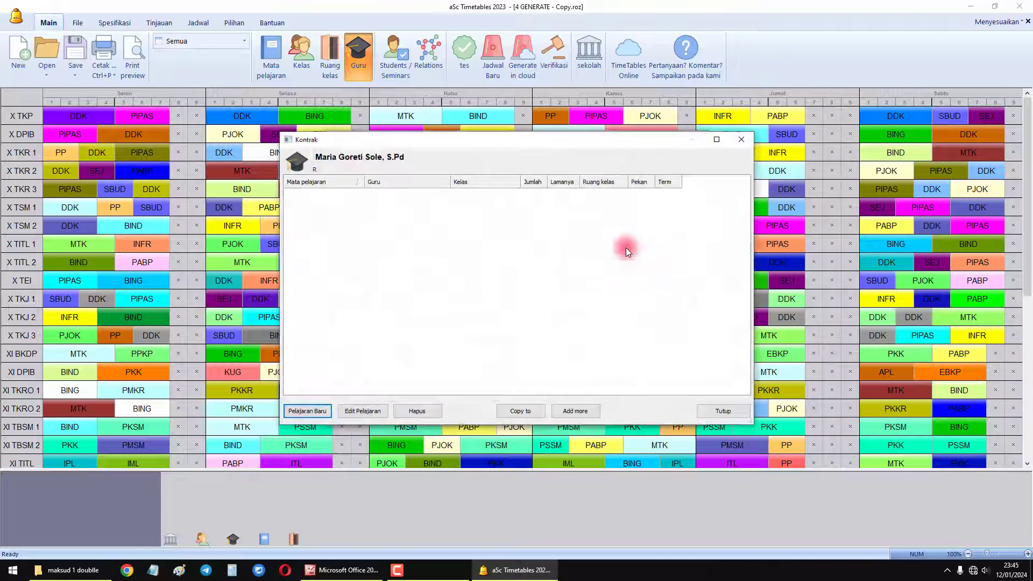
# Step: Add a PJOK lesson for class X TKP to this teacher, once per week with length Dobel
pyautogui.click(306, 411)
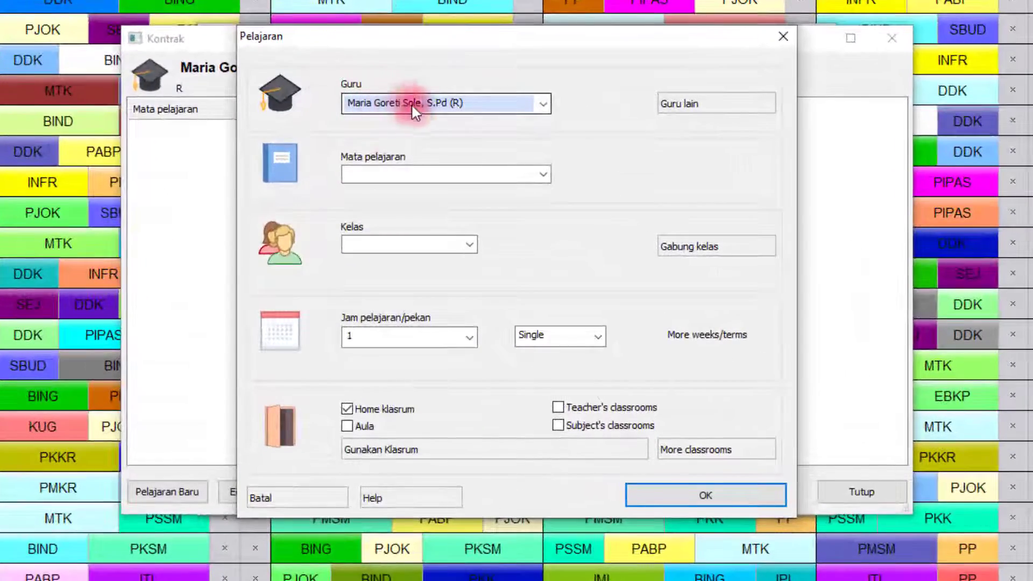
pyautogui.click(389, 177)
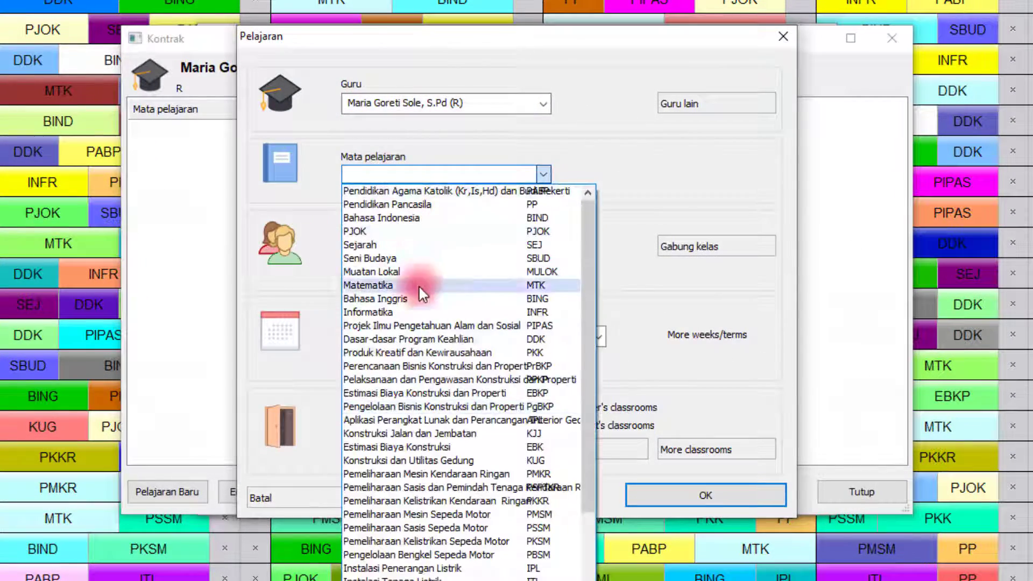
pyautogui.click(370, 232)
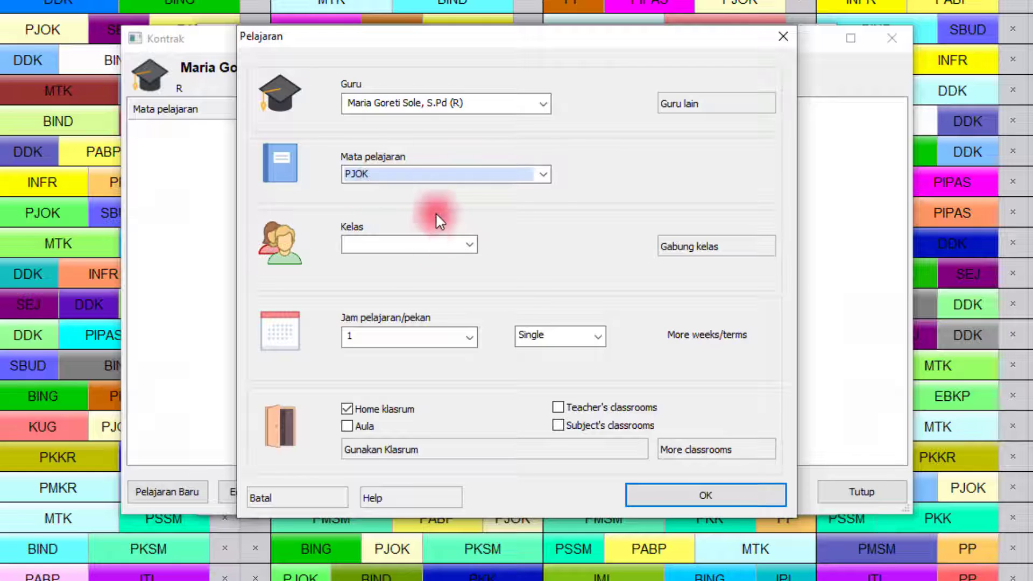
pyautogui.click(372, 242)
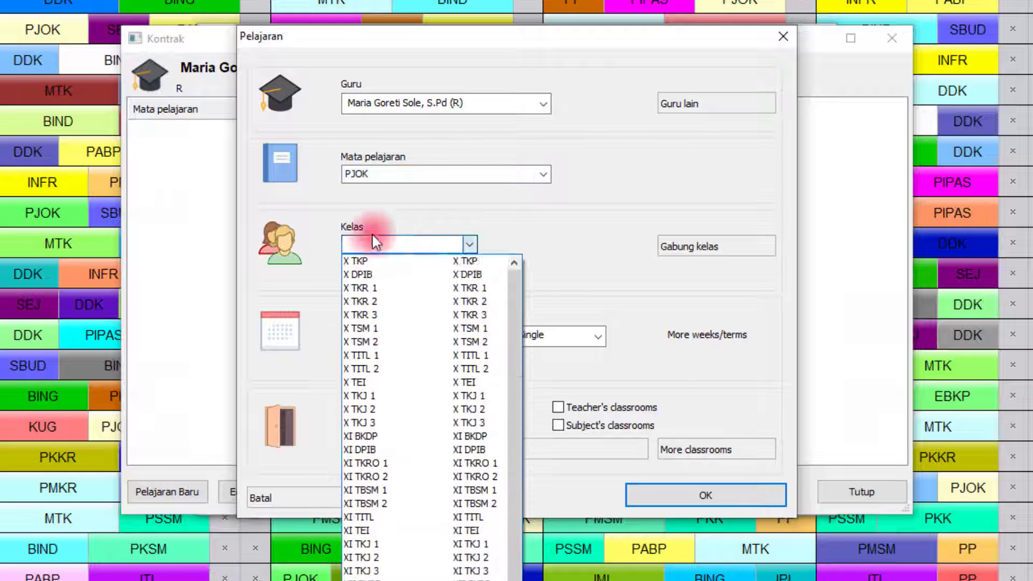
pyautogui.click(379, 263)
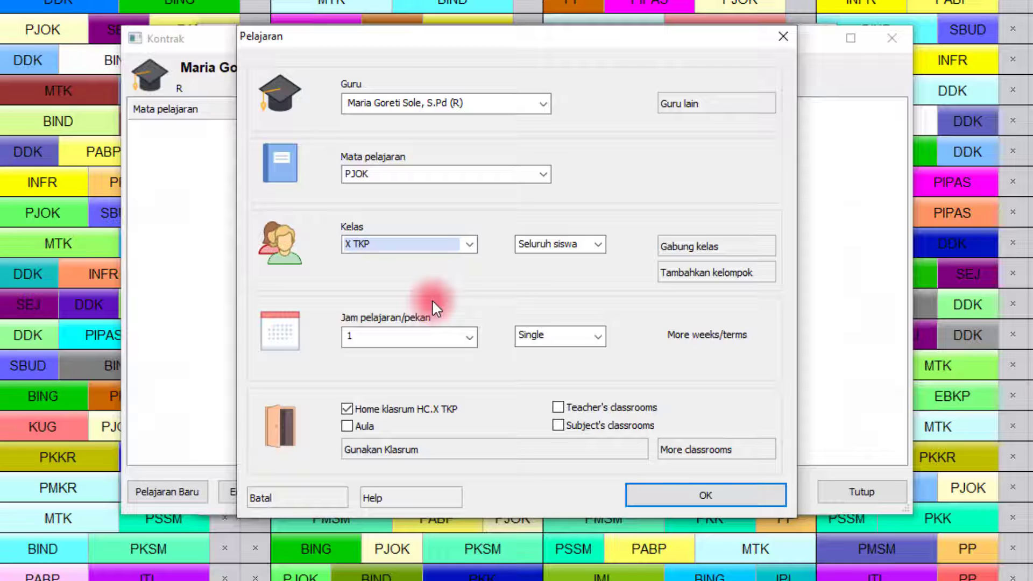
pyautogui.click(390, 338)
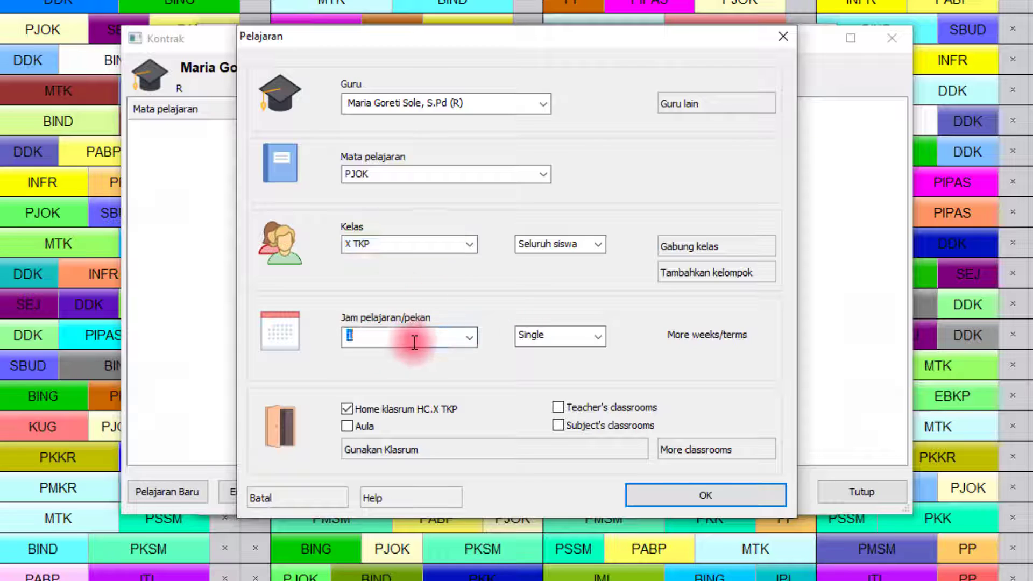
pyautogui.click(553, 337)
pyautogui.click(534, 367)
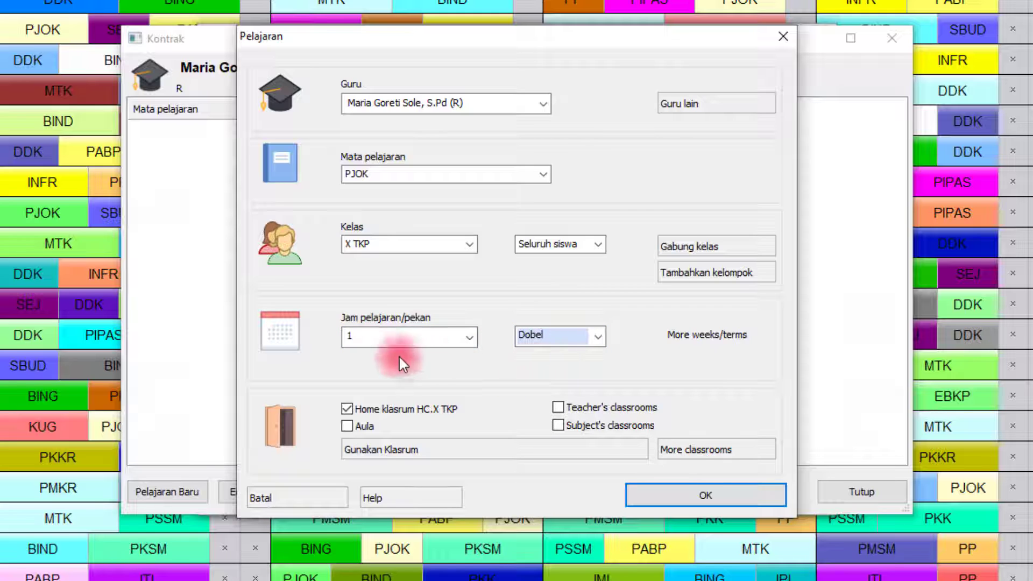
pyautogui.click(362, 337)
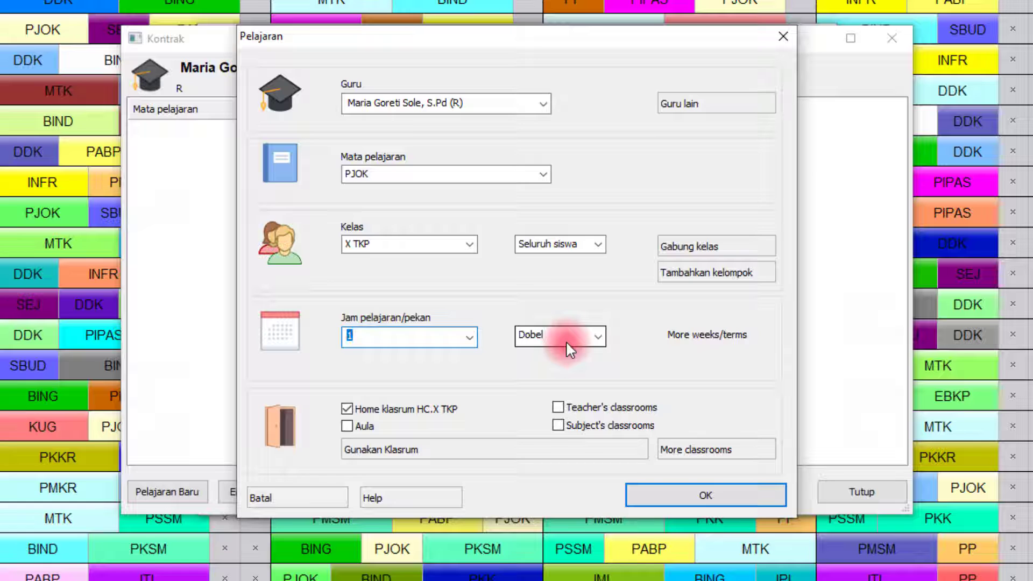
pyautogui.click(630, 490)
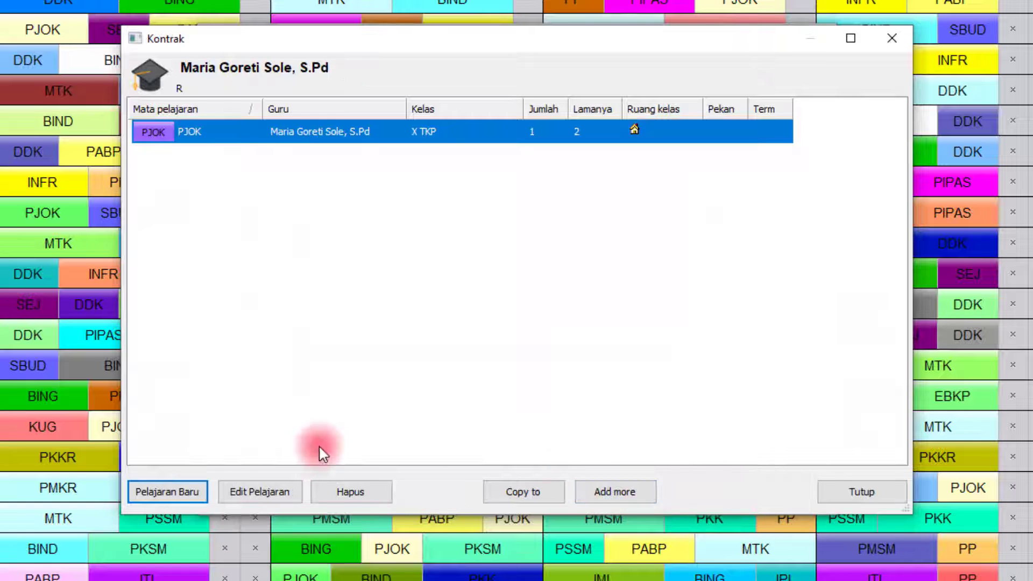
# Step: Add another PJOK lesson for class X TKP to the same teacher, once per week with length Tripel
pyautogui.click(172, 492)
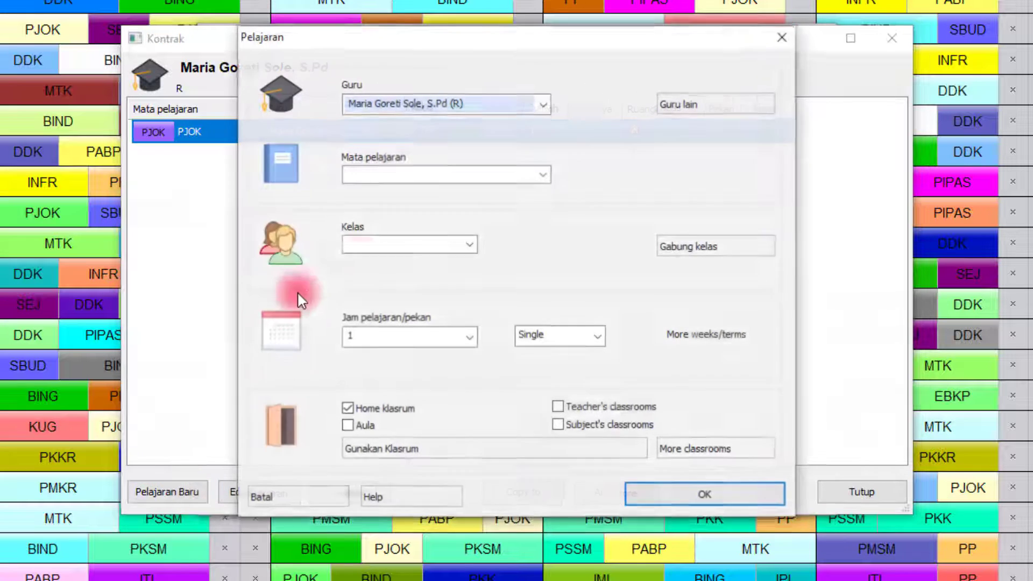
pyautogui.moveTo(399, 41); pyautogui.dragTo(398, 189)
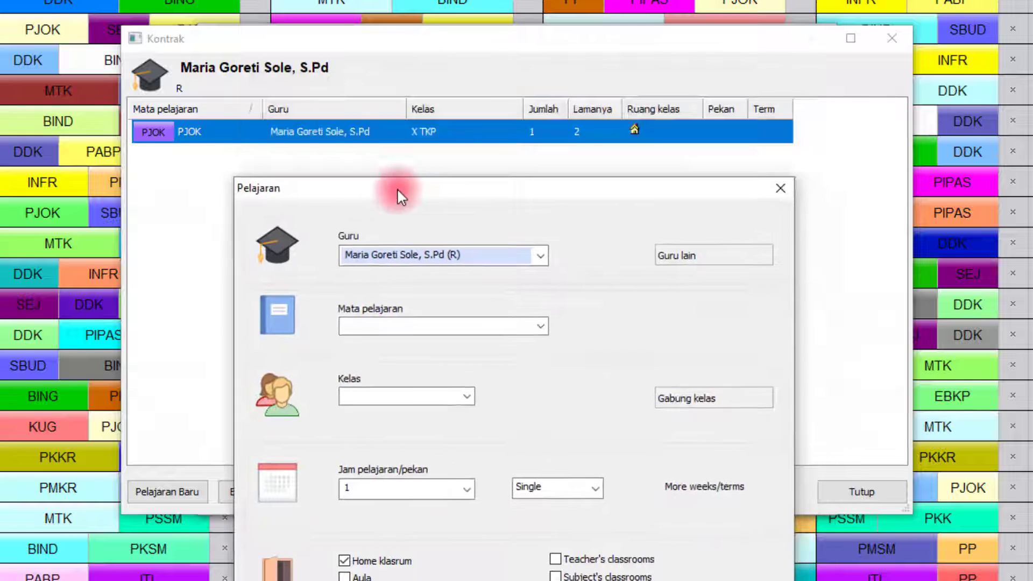
pyautogui.click(377, 312)
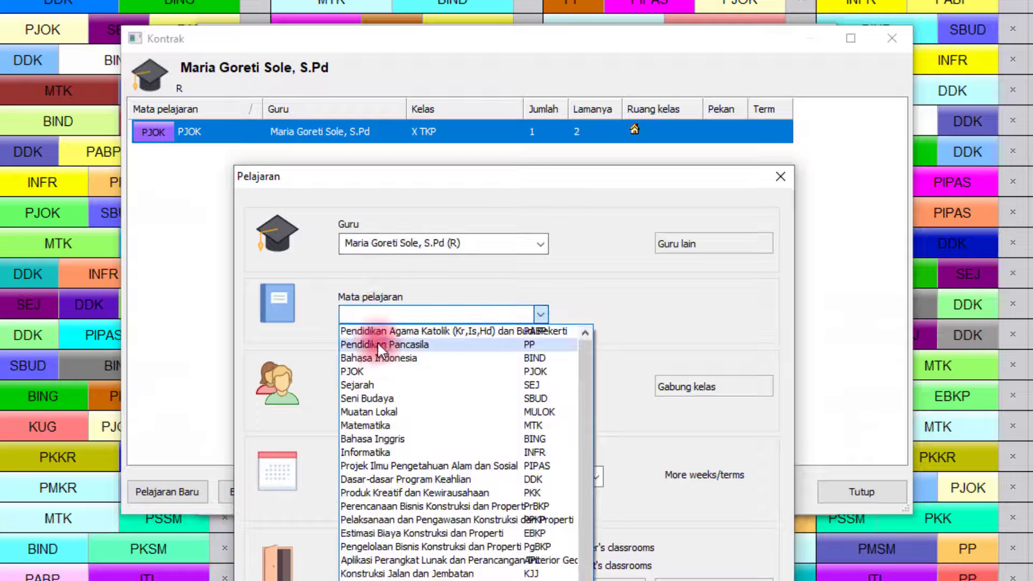
pyautogui.click(380, 373)
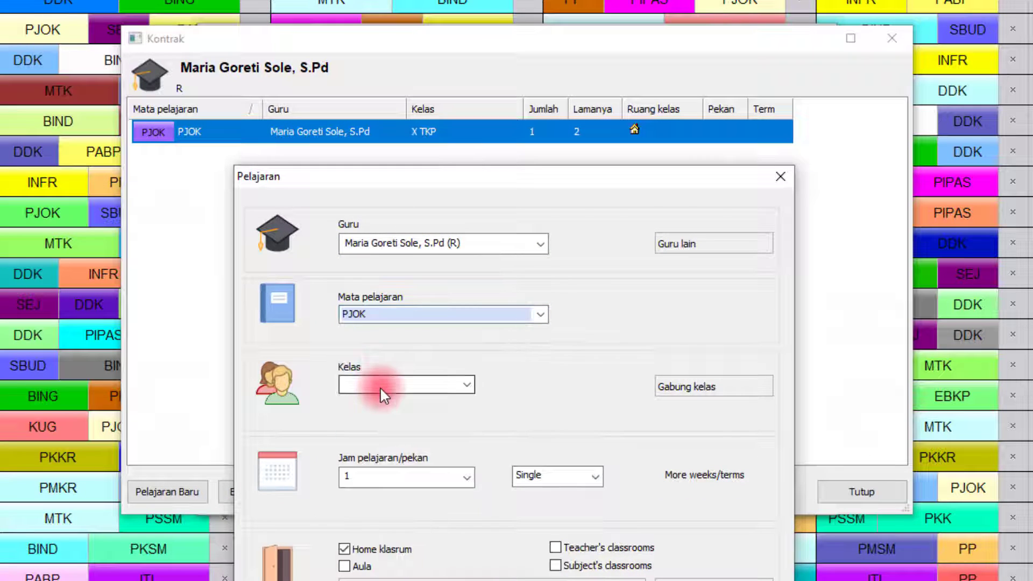
pyautogui.click(382, 390)
pyautogui.click(430, 121)
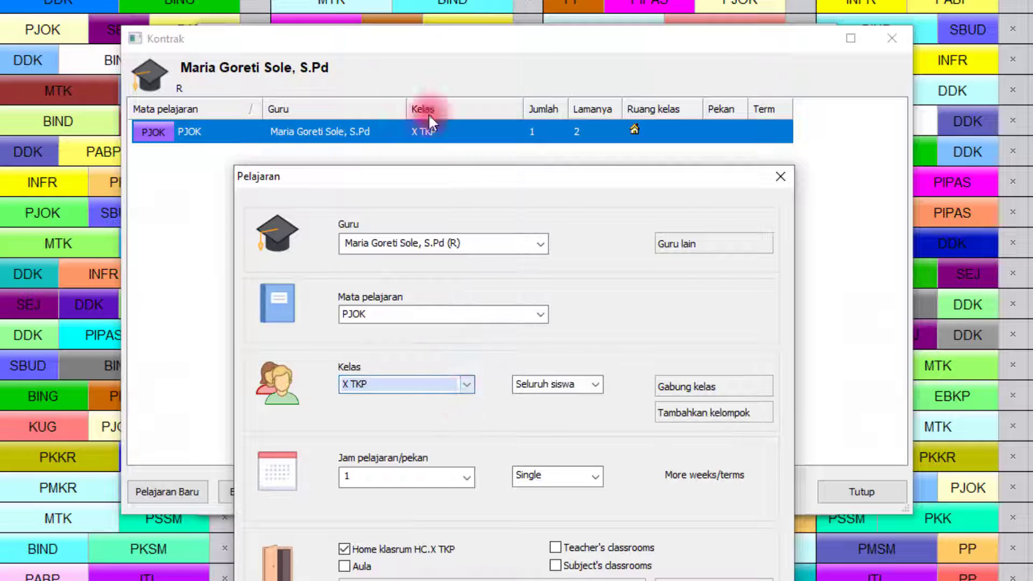
pyautogui.click(361, 478)
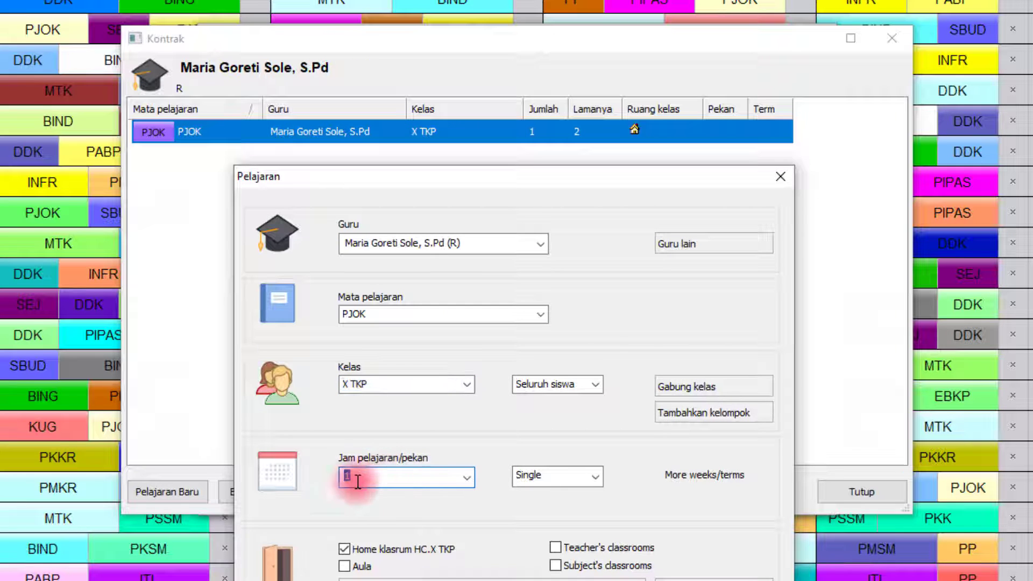
pyautogui.click(368, 483)
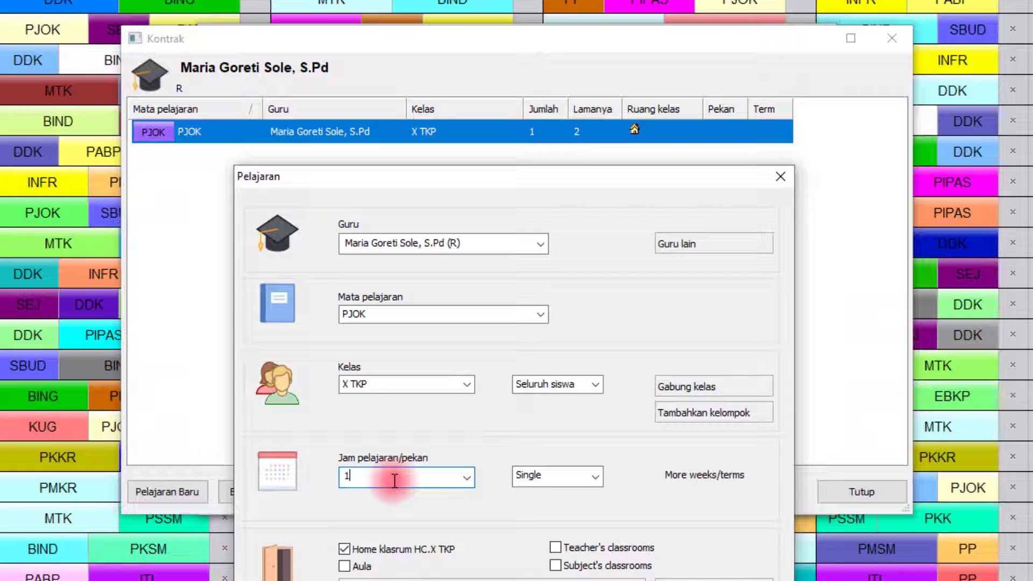
pyautogui.click(537, 474)
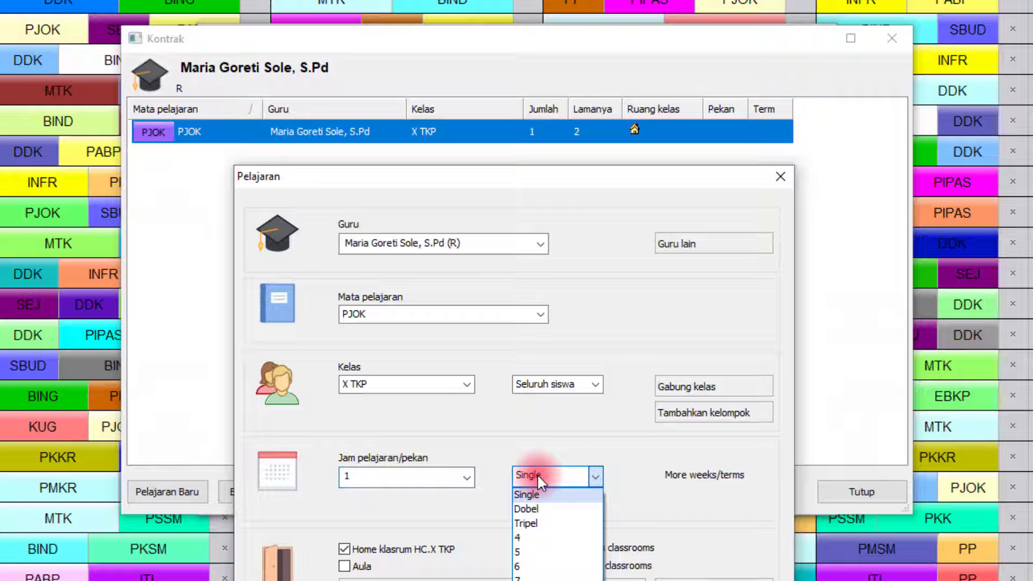
pyautogui.click(541, 523)
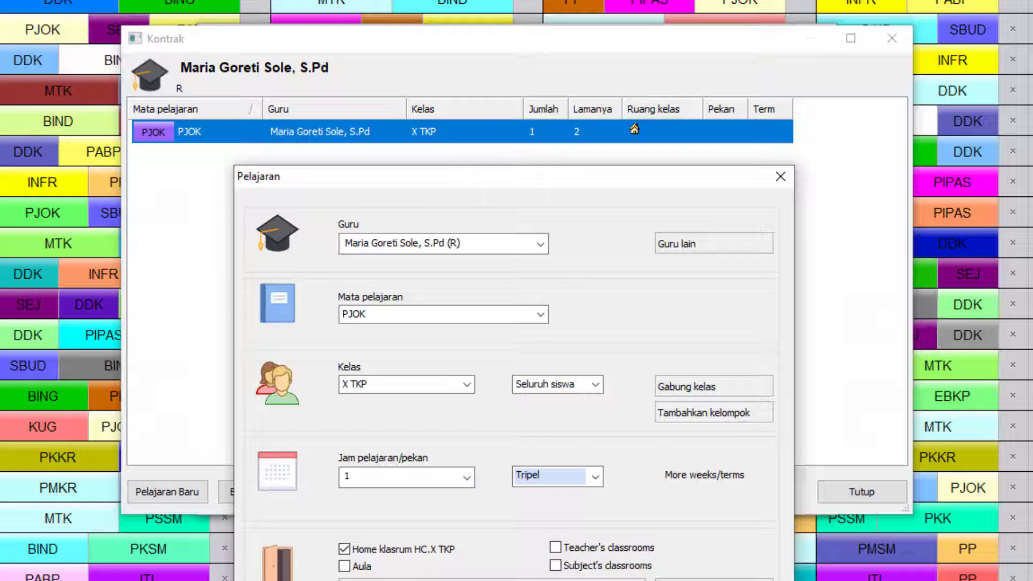
pyautogui.press('Return')
# Step: Compare the subject, class, weekly count and length of the two PJOK lessons for class X TKP
pyautogui.click(525, 157)
pyautogui.click(528, 134)
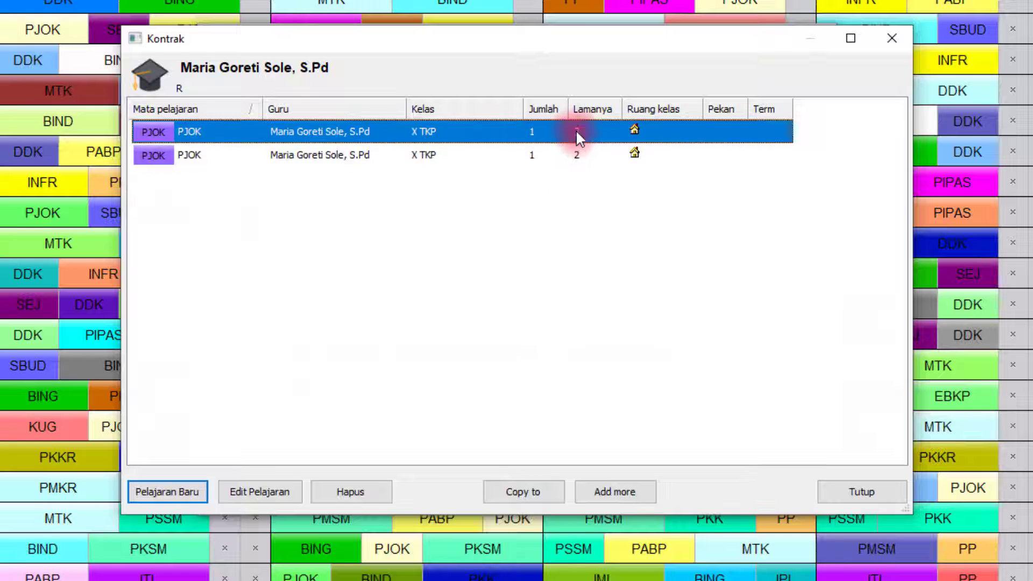
pyautogui.click(528, 155)
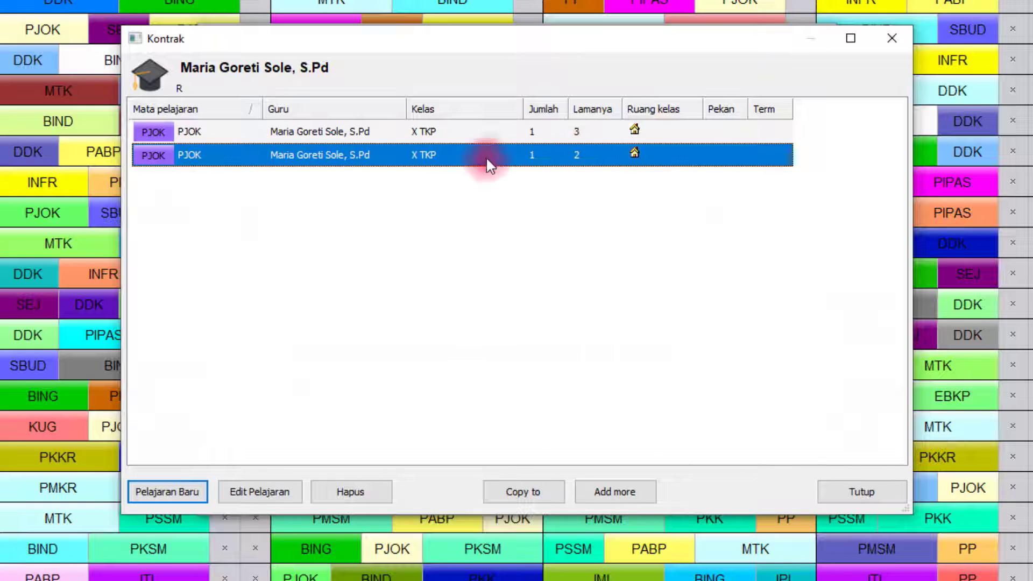
pyautogui.click(422, 131)
pyautogui.click(424, 146)
pyautogui.click(422, 133)
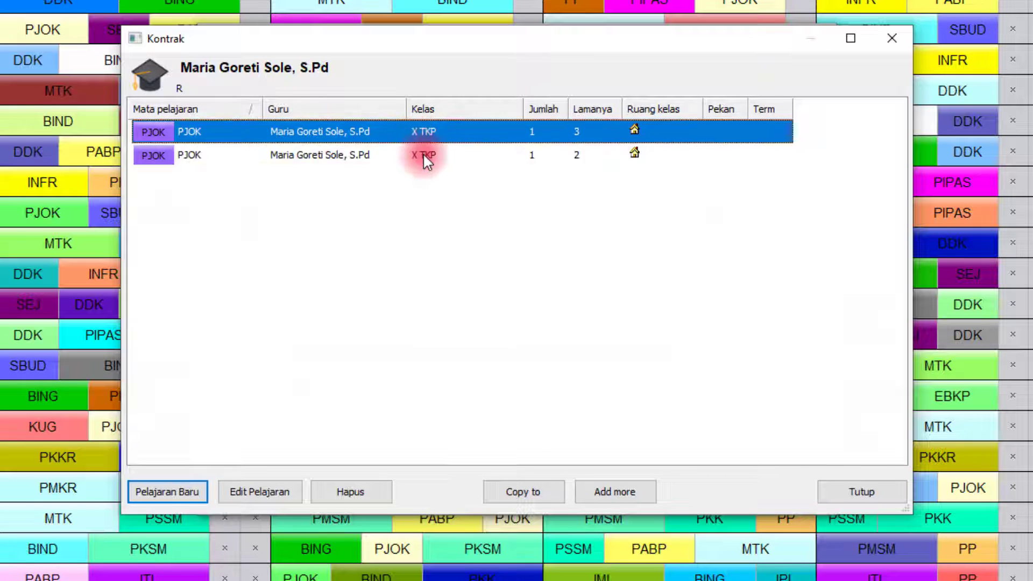
pyautogui.click(423, 155)
pyautogui.click(204, 132)
pyautogui.click(203, 154)
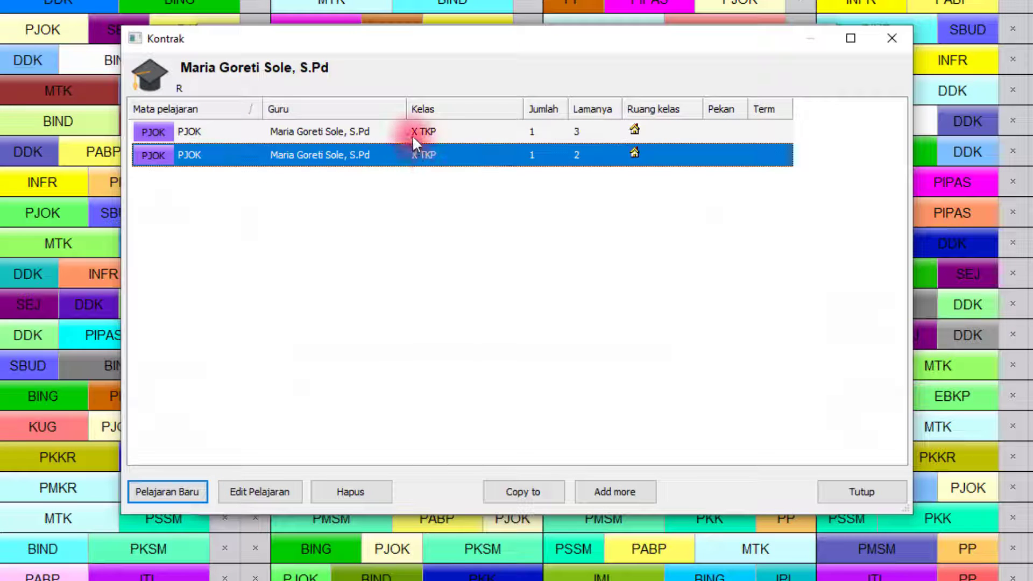
pyautogui.click(205, 133)
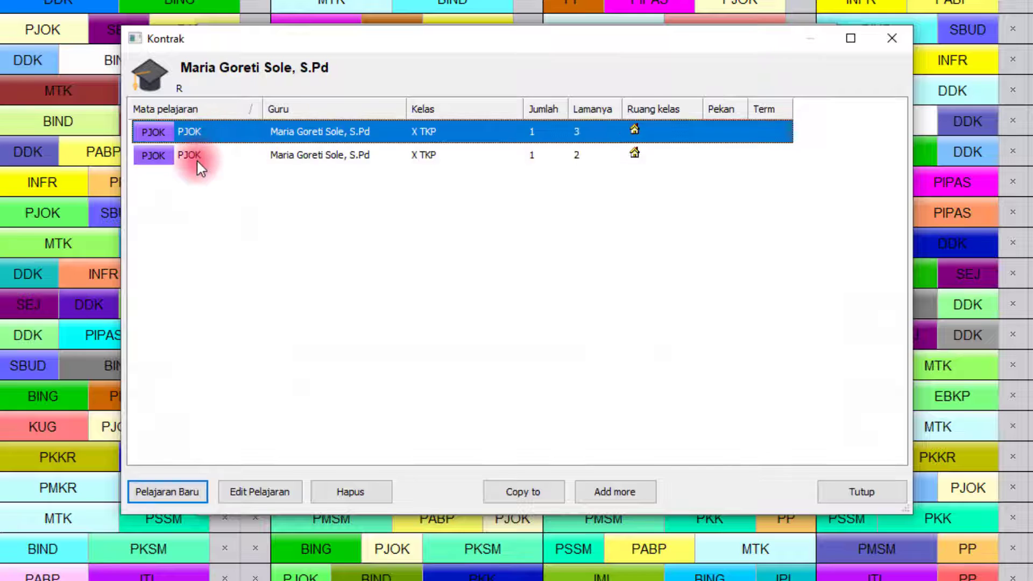
pyautogui.click(196, 159)
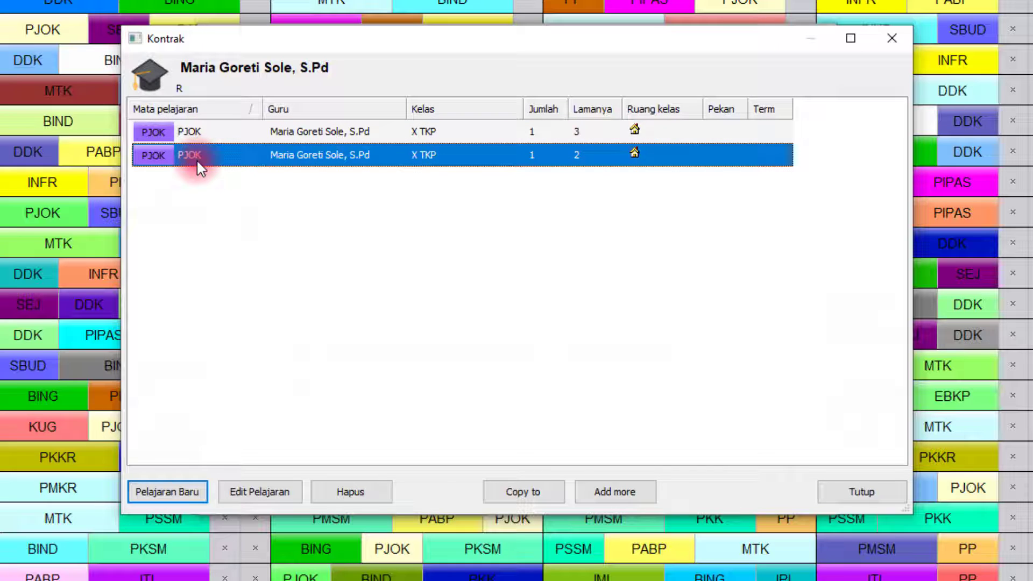
pyautogui.click(533, 156)
pyautogui.click(579, 156)
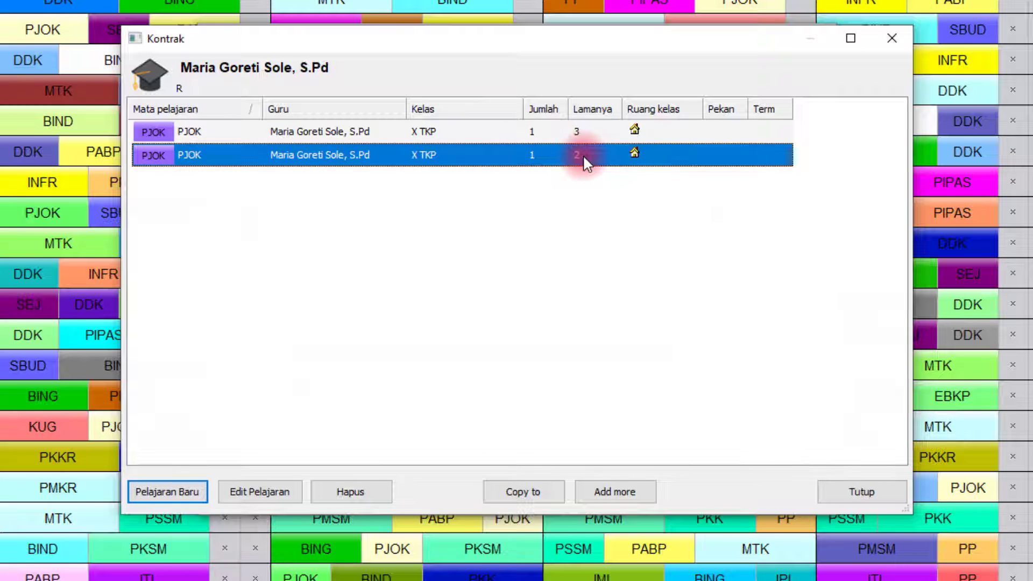
pyautogui.click(547, 131)
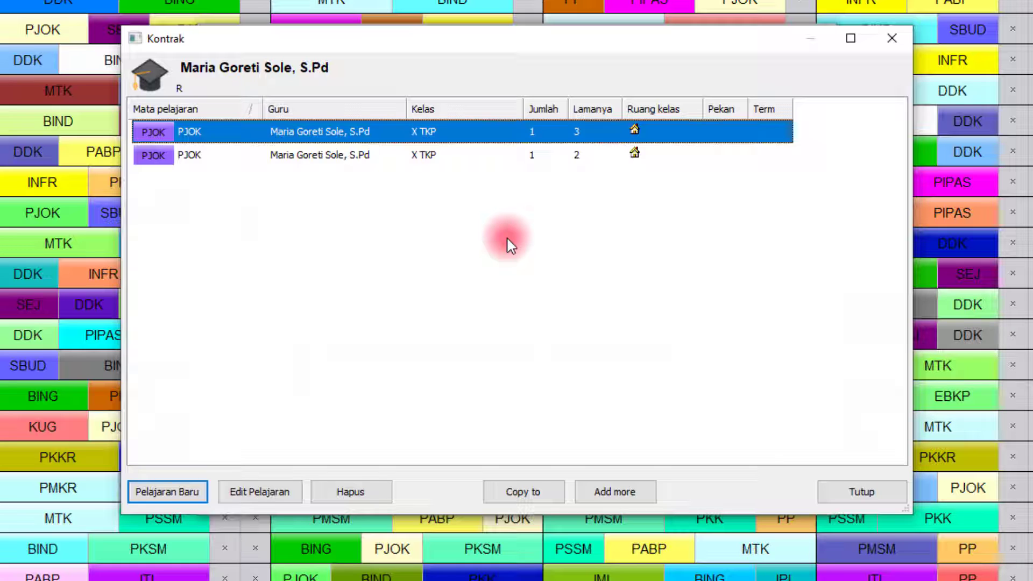
pyautogui.click(455, 153)
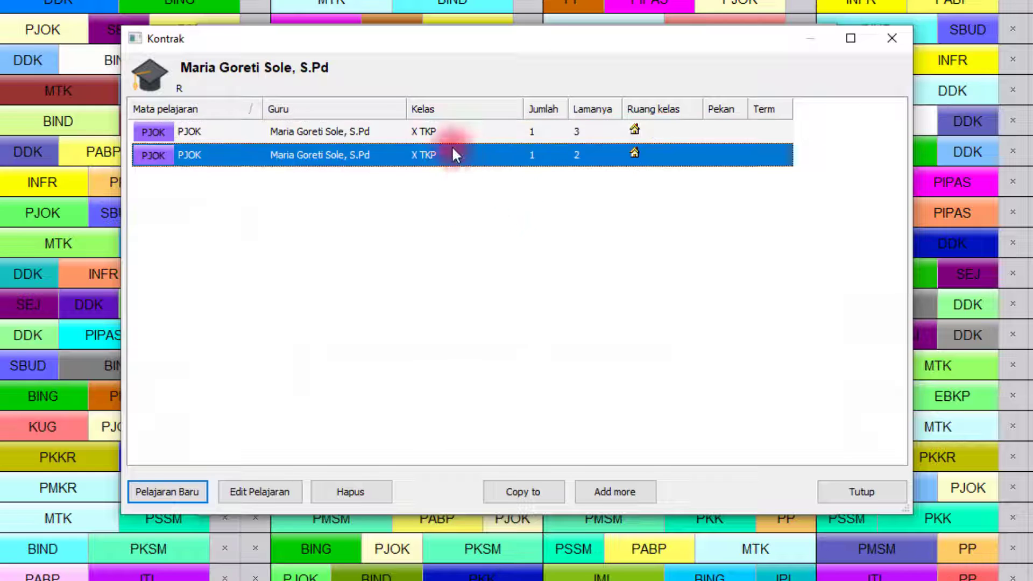
pyautogui.click(448, 136)
pyautogui.click(450, 160)
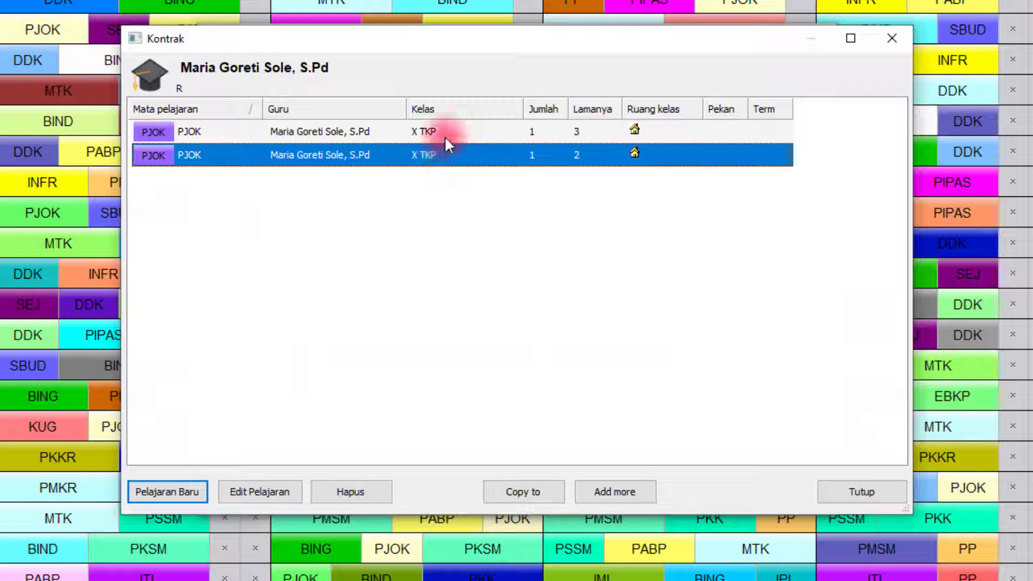
# Step: Delete both PJOK lessons for class X TKP from this teacher's contracts
pyautogui.click(444, 135)
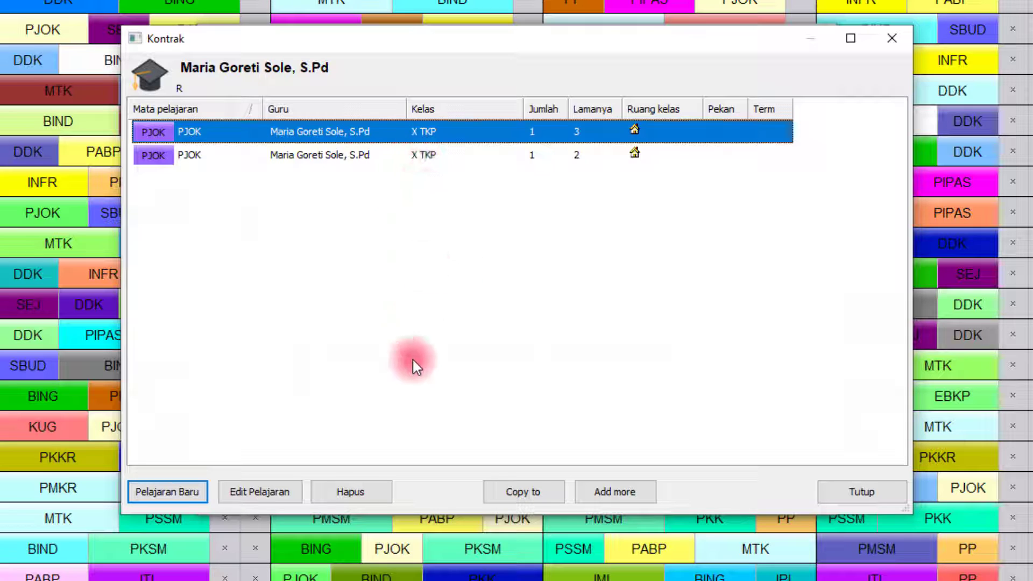
pyautogui.click(363, 490)
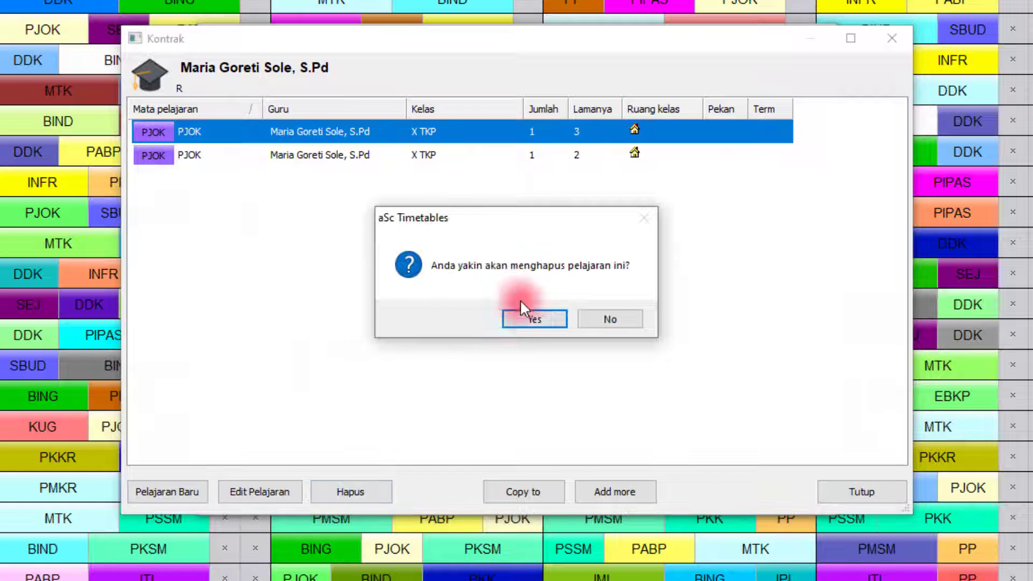
pyautogui.click(525, 317)
pyautogui.click(377, 135)
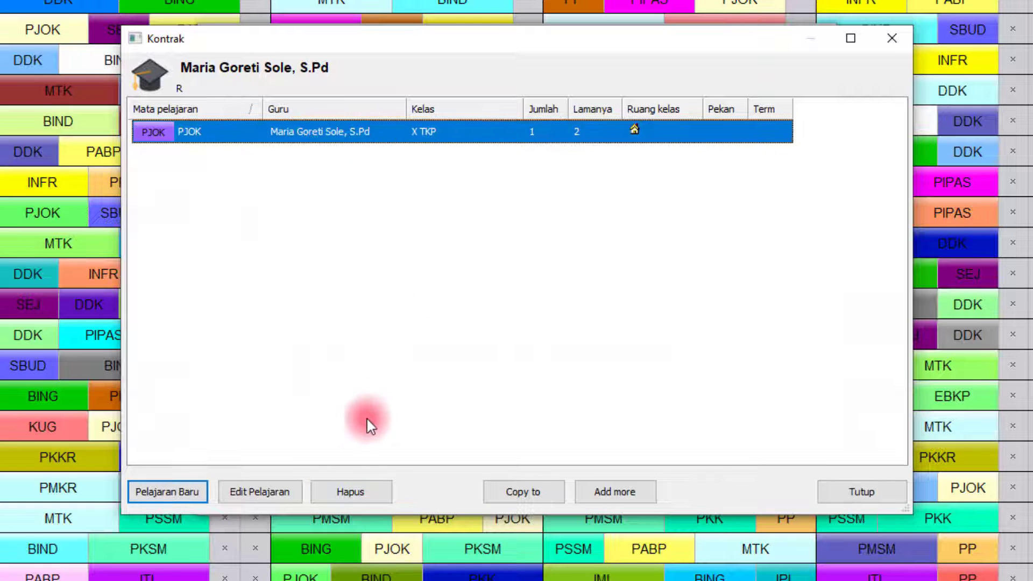
pyautogui.click(352, 491)
pyautogui.click(537, 316)
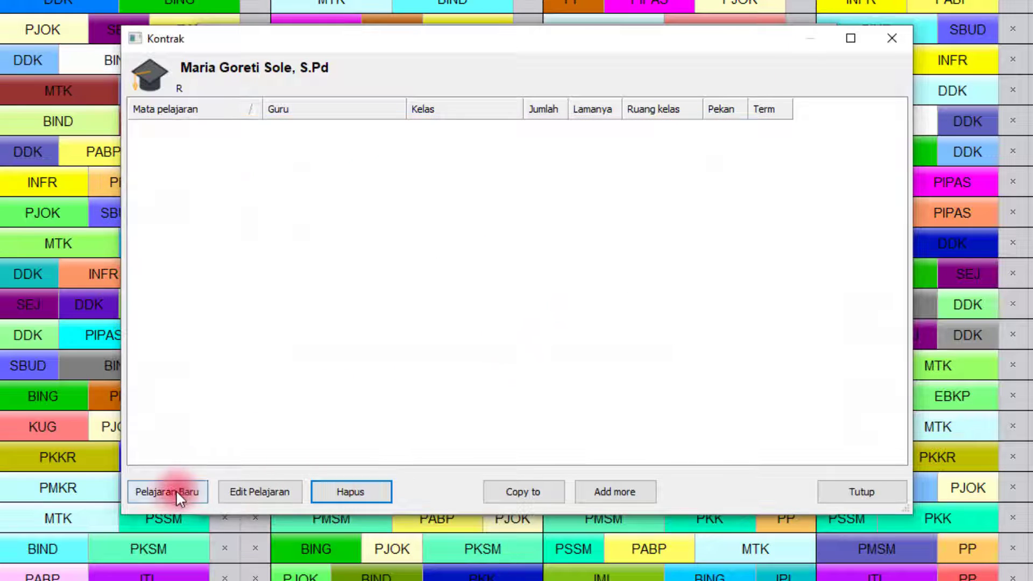
# Step: Start a new lesson for this teacher with subject PJOK and class X TKP
pyautogui.click(175, 491)
pyautogui.click(380, 173)
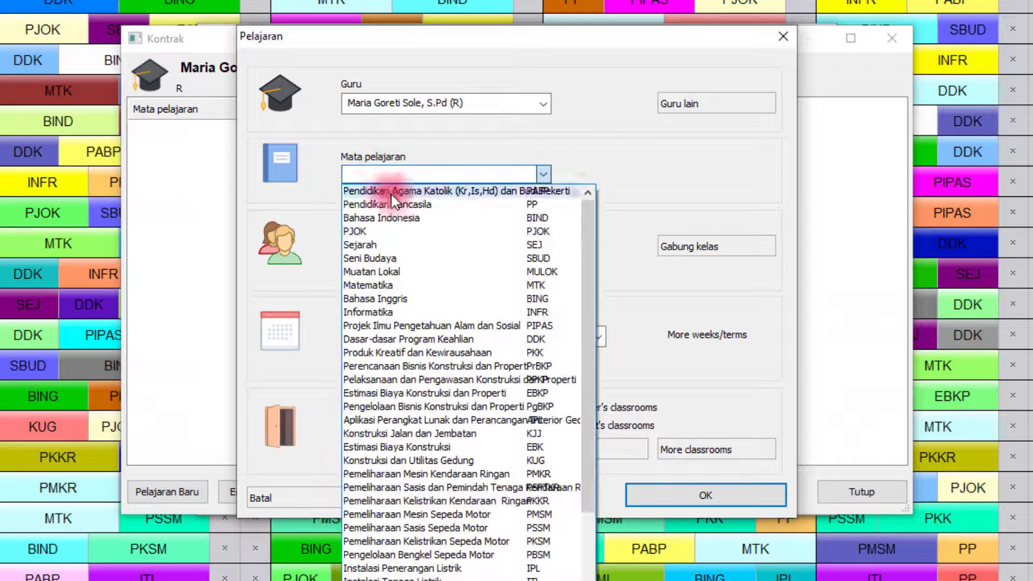
pyautogui.click(400, 234)
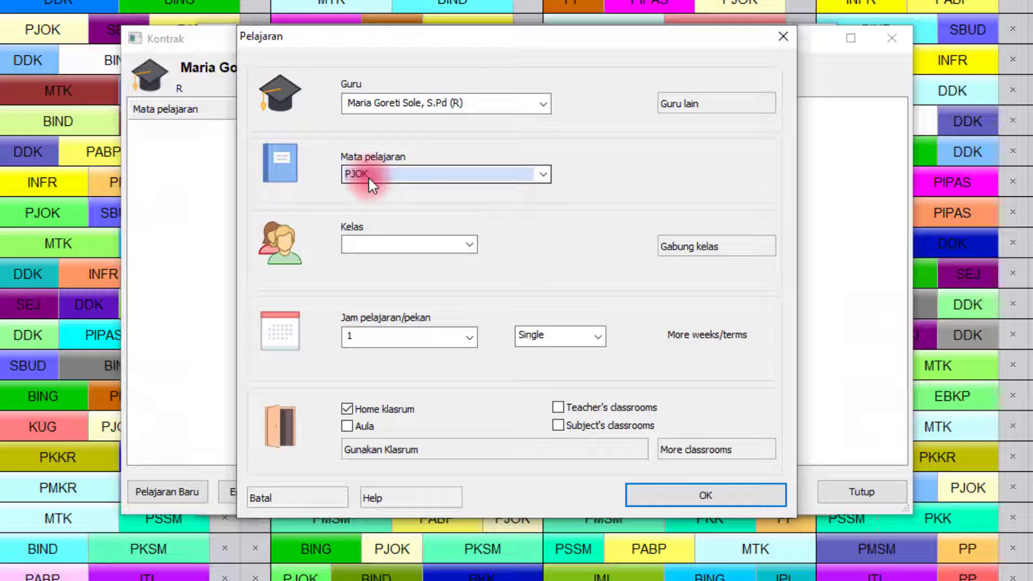
pyautogui.click(380, 245)
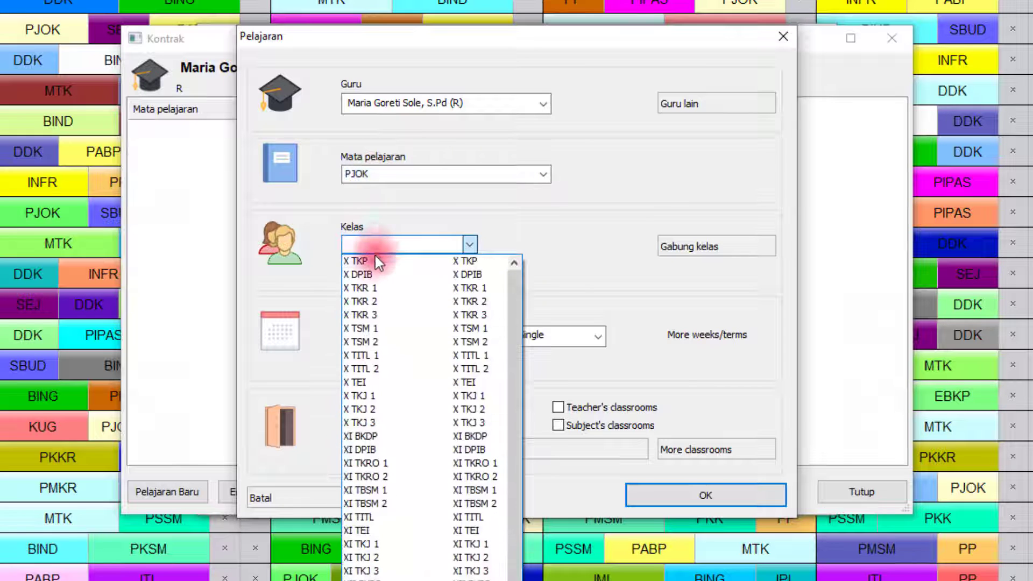
pyautogui.click(377, 260)
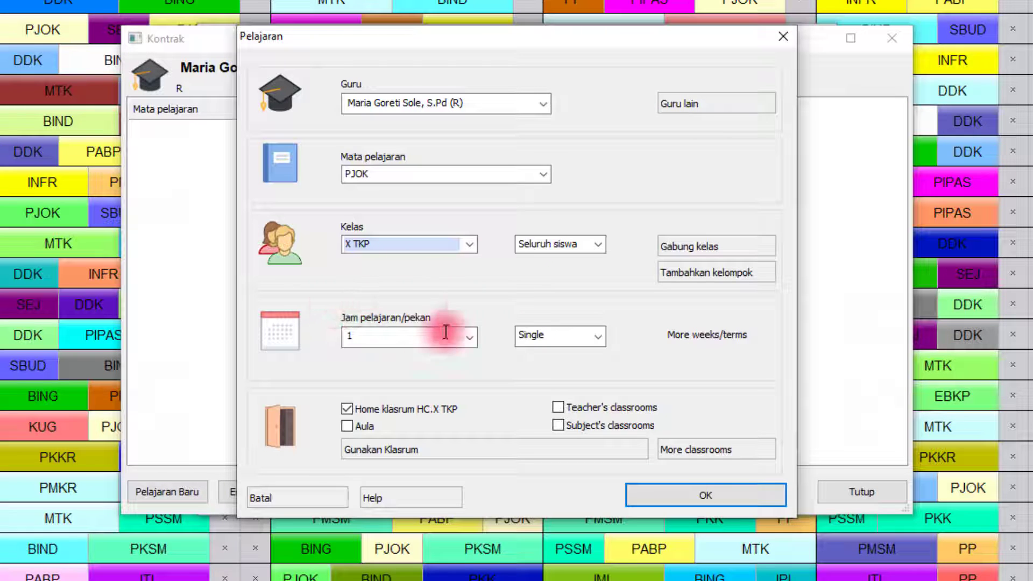
# Step: Set the new PJOK lesson to 2 per week with length Tripel and save it
pyautogui.click(392, 339)
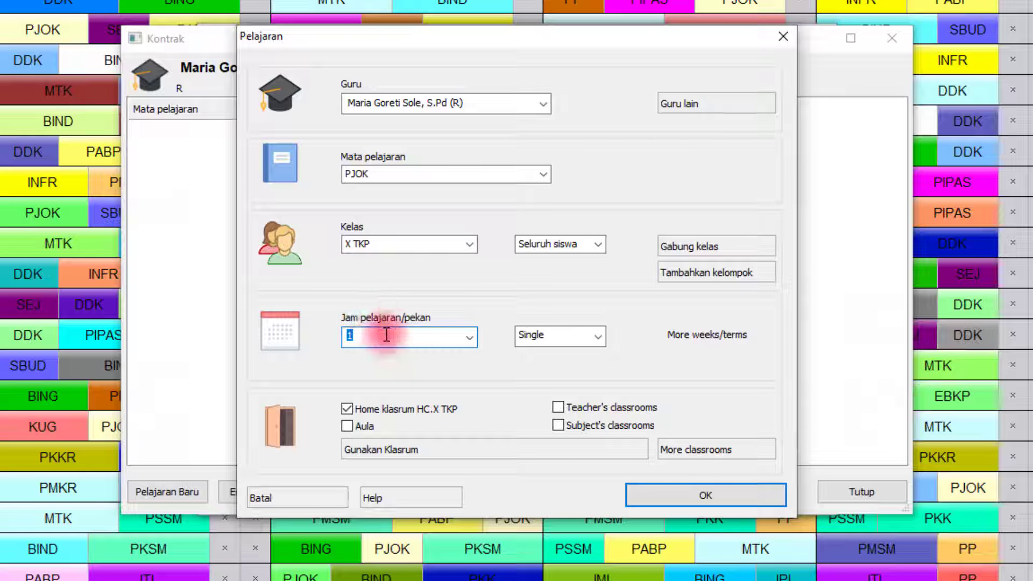
pyautogui.click(471, 336)
pyautogui.click(376, 368)
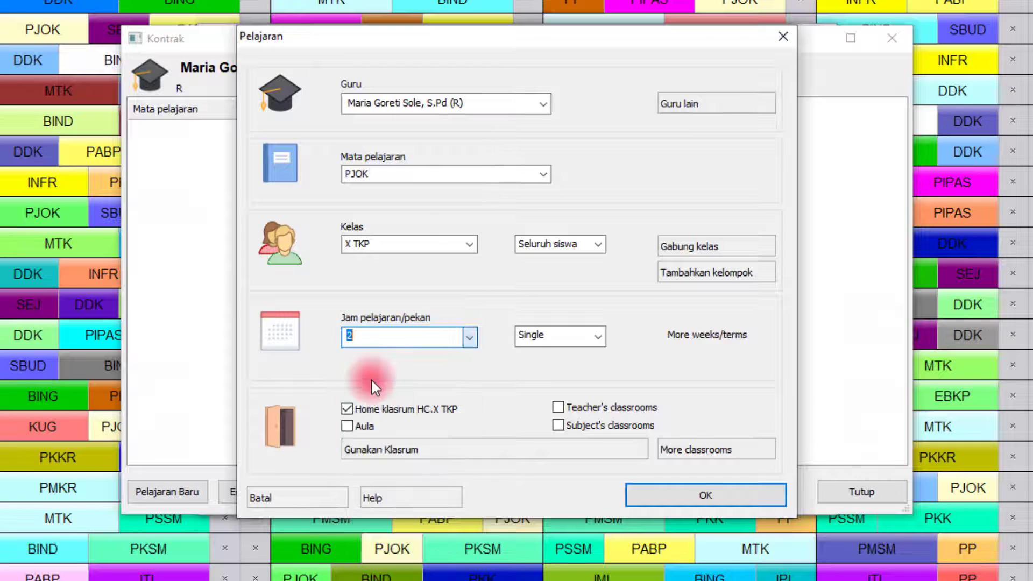
pyautogui.click(366, 337)
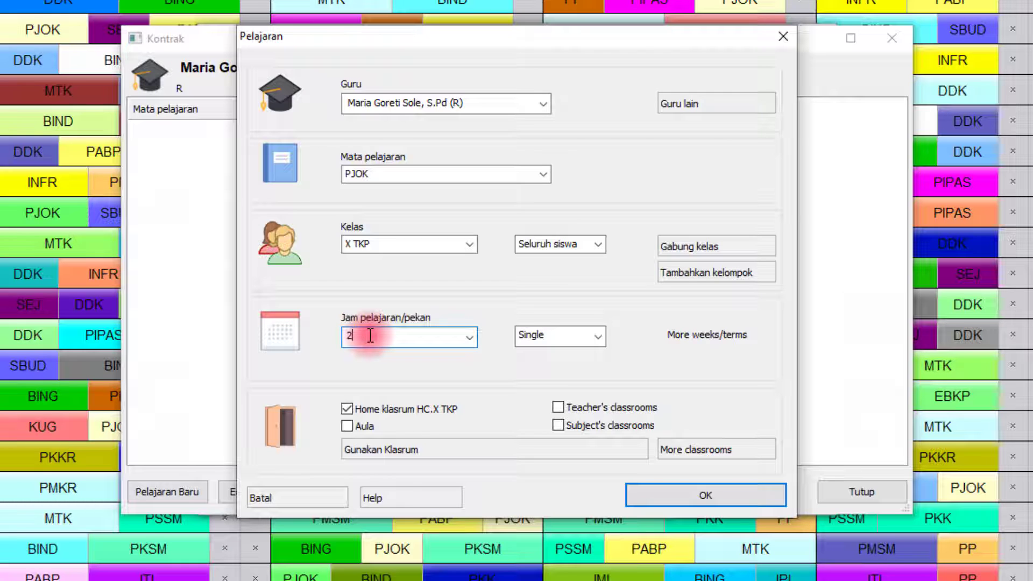
pyautogui.moveTo(370, 336); pyautogui.dragTo(336, 335)
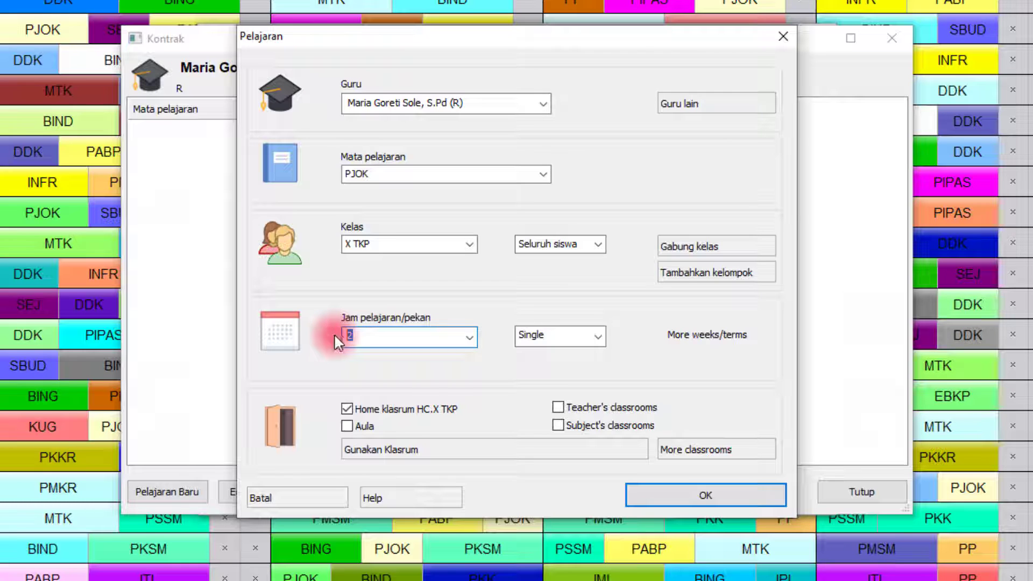
pyautogui.click(544, 333)
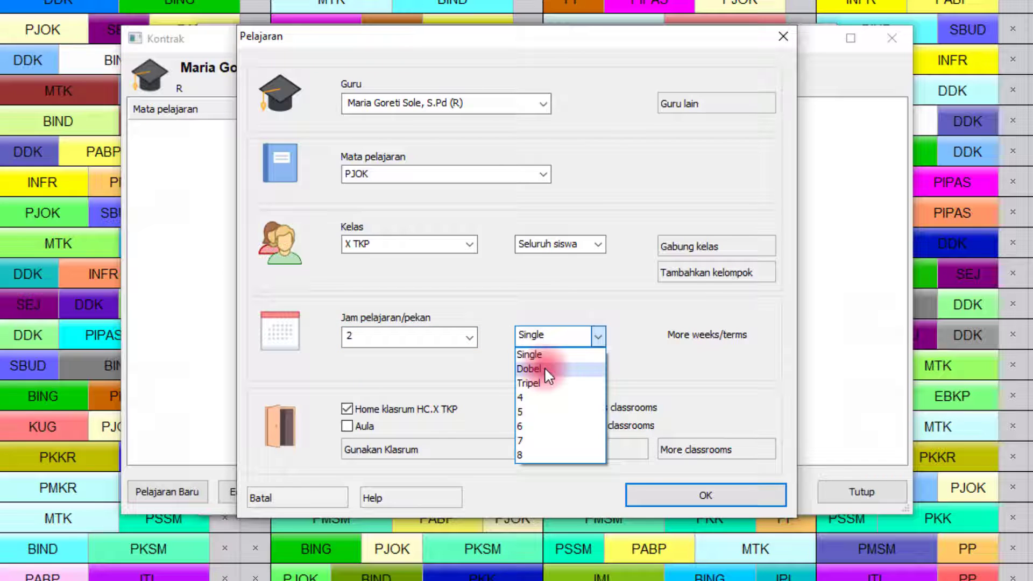
pyautogui.click(543, 383)
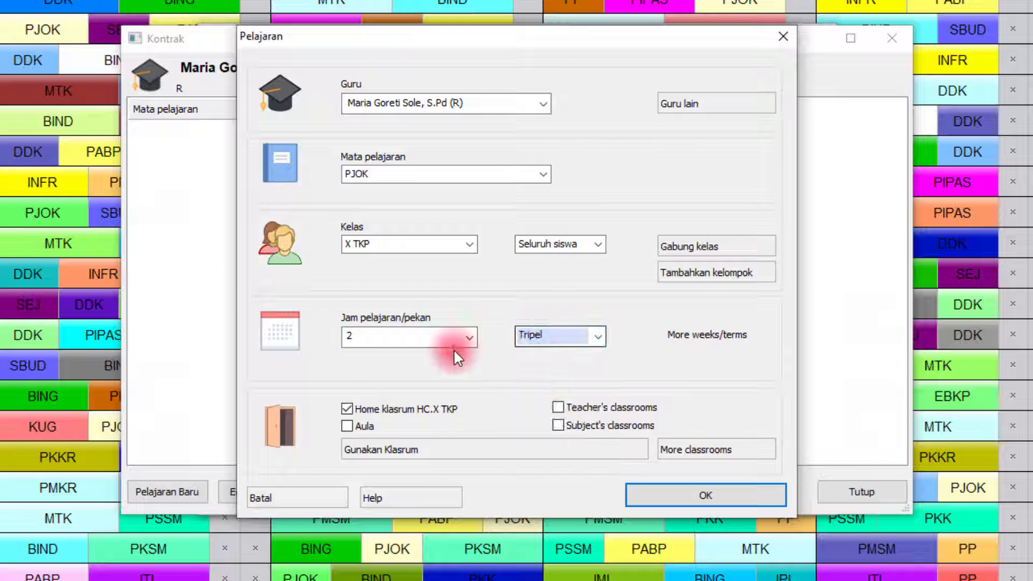
pyautogui.click(367, 334)
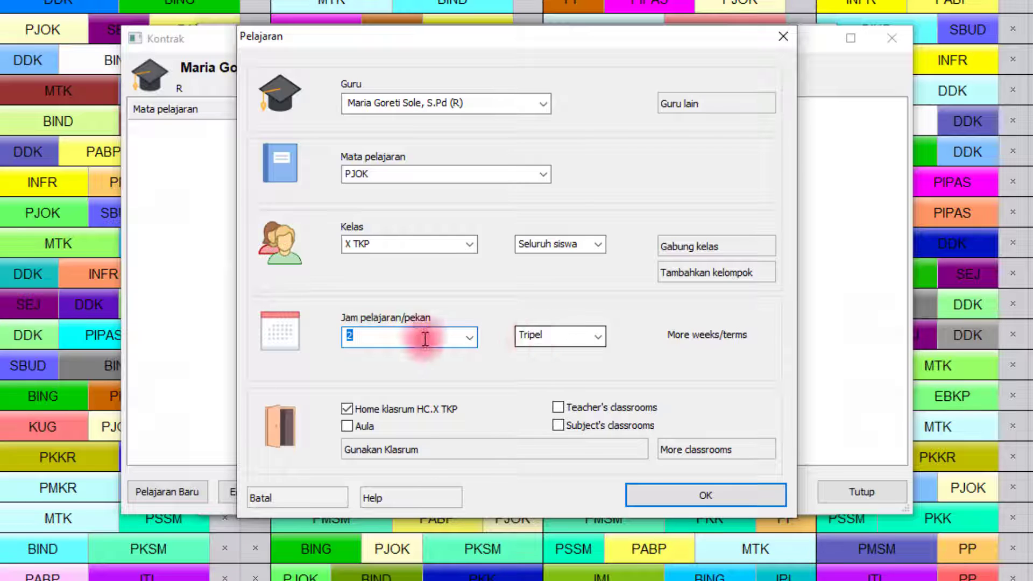
pyautogui.click(654, 488)
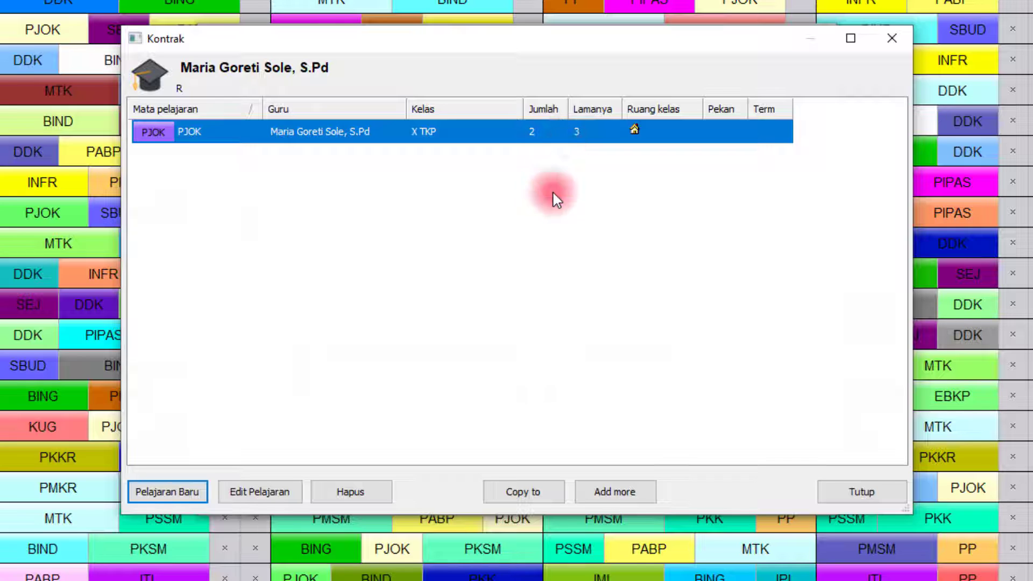
# Step: Set the length of the PJOK lesson for class X TKP to 5, save it, and delete that lesson
pyautogui.click(418, 138)
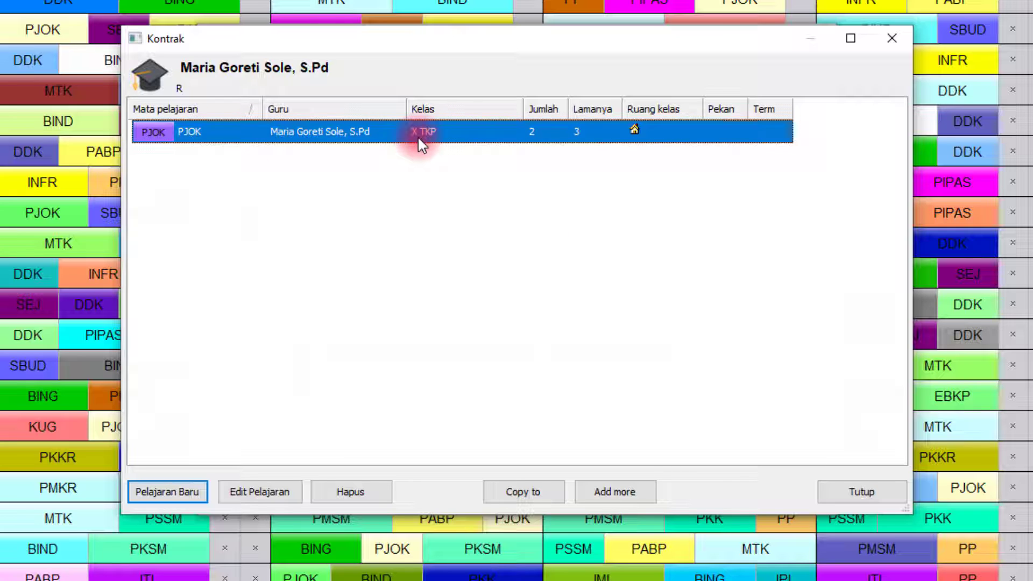
pyautogui.doubleClick(496, 133)
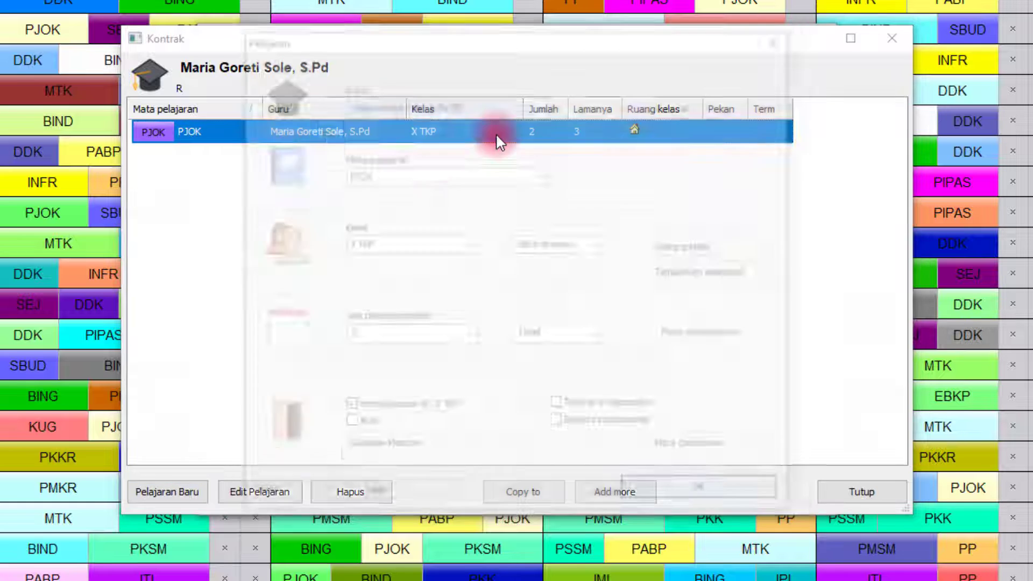
pyautogui.click(548, 337)
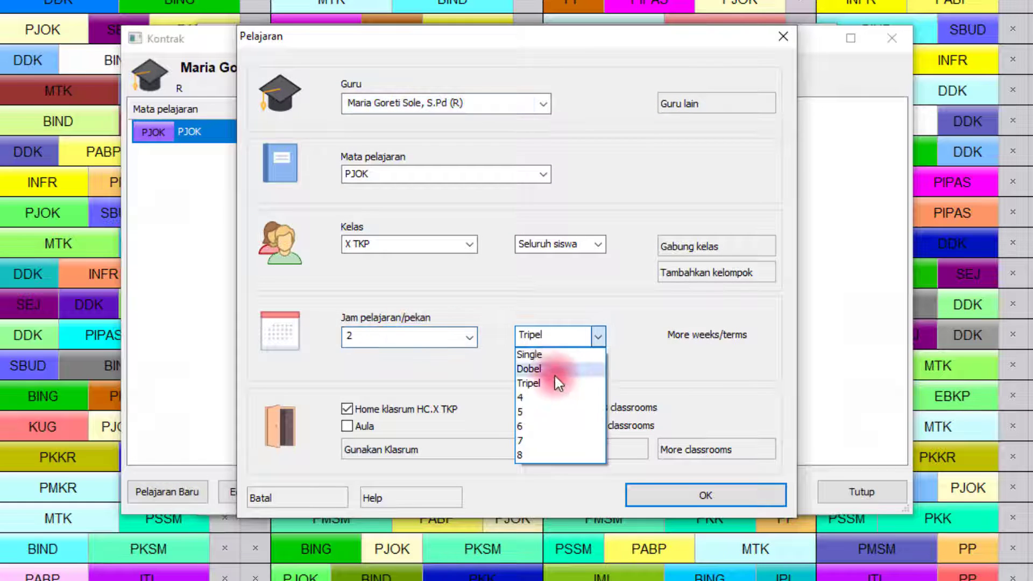
pyautogui.click(534, 407)
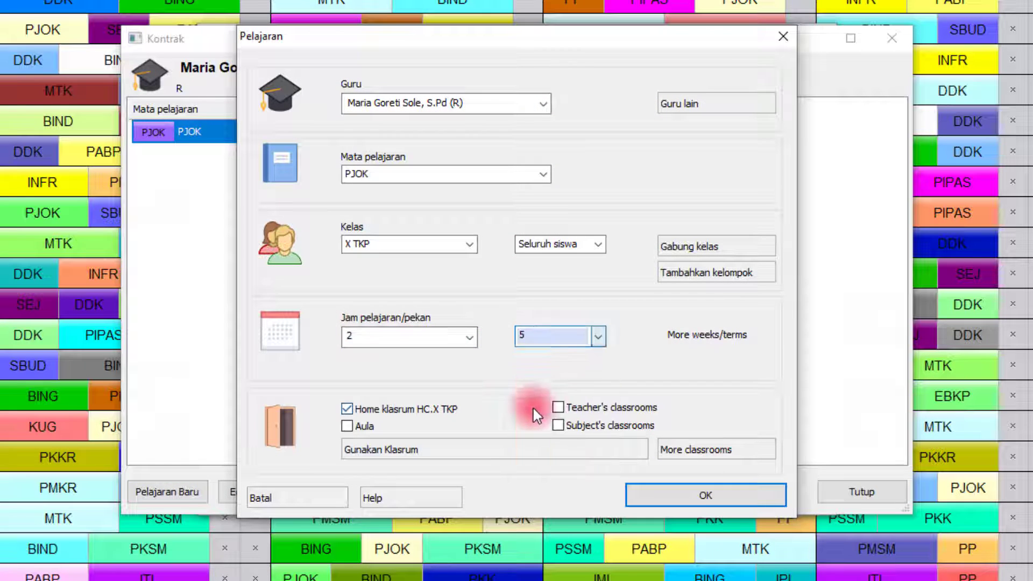
pyautogui.doubleClick(373, 337)
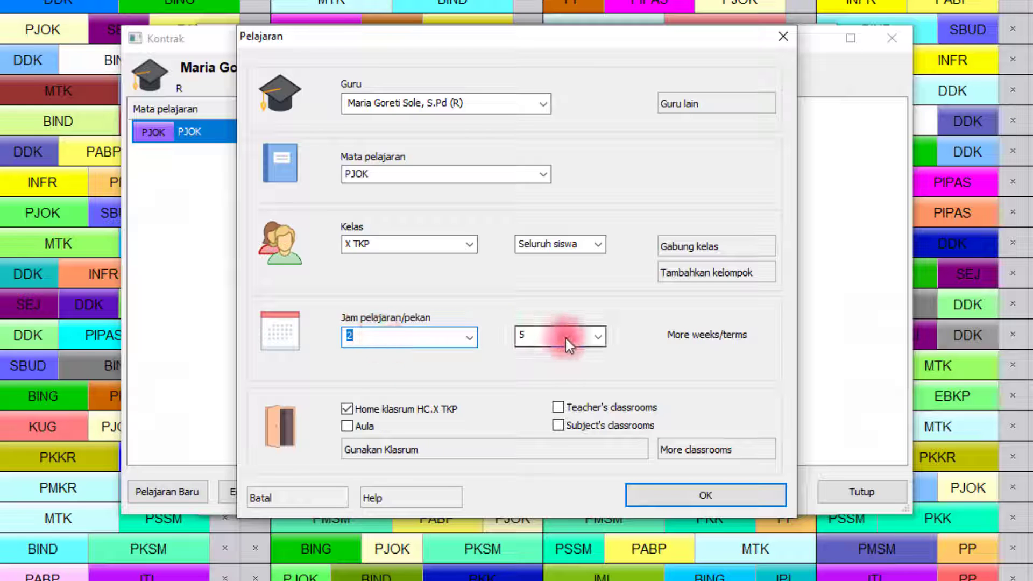
pyautogui.click(658, 492)
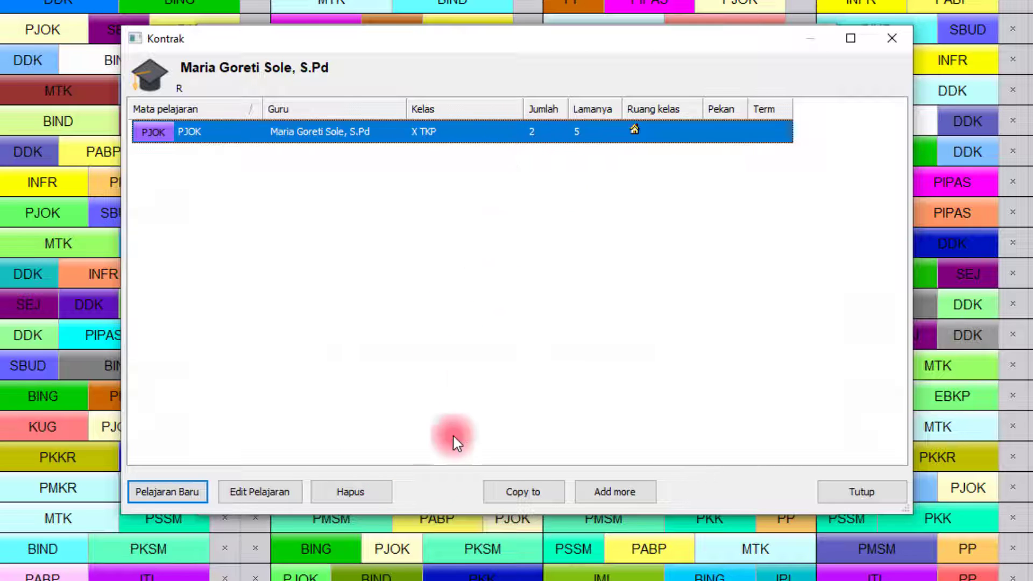
pyautogui.click(354, 492)
pyautogui.click(522, 318)
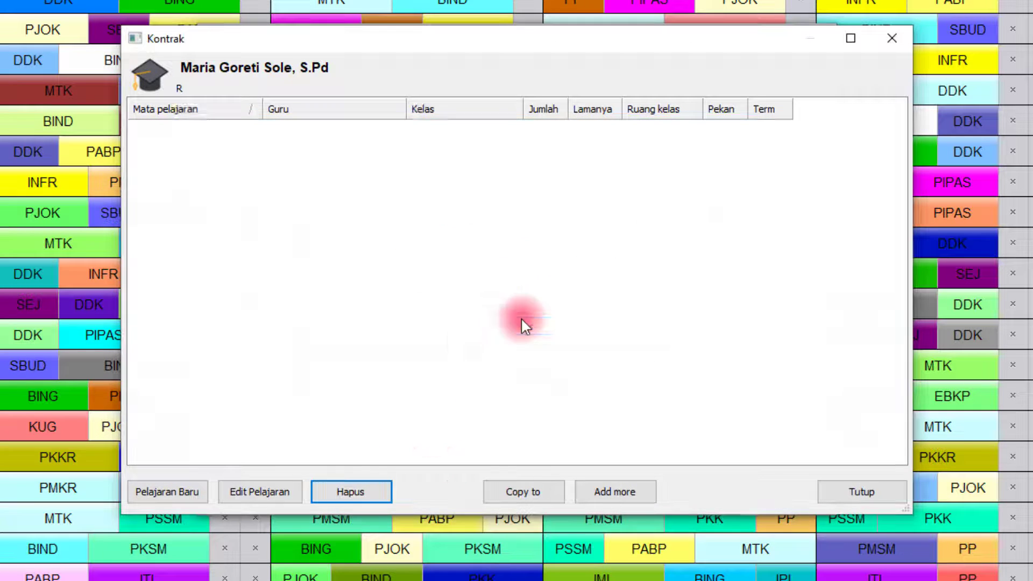
# Step: Add an Informatika lesson for class X TKP to this teacher, twice per week with length 4
pyautogui.click(188, 492)
pyautogui.click(390, 172)
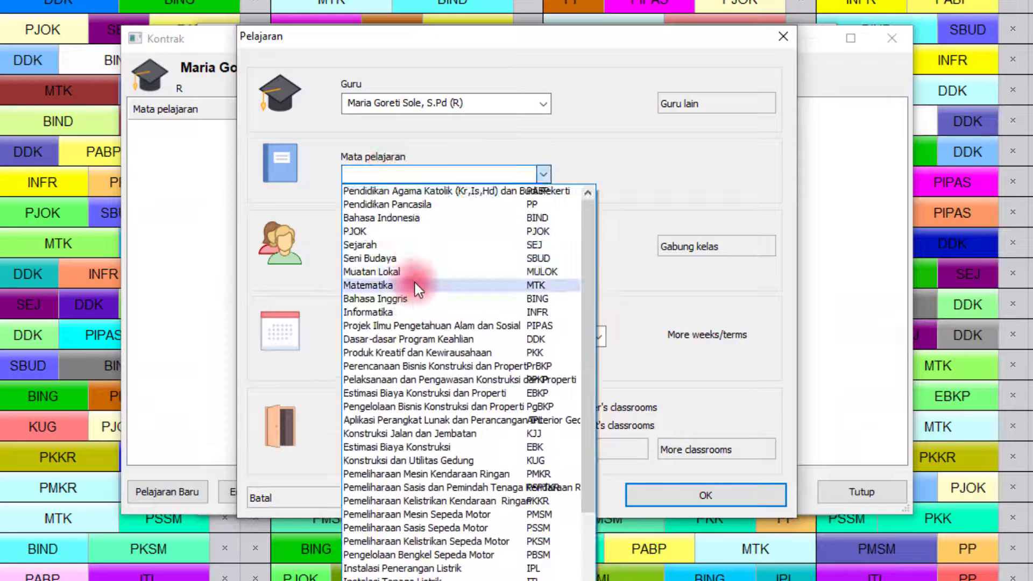
pyautogui.click(407, 310)
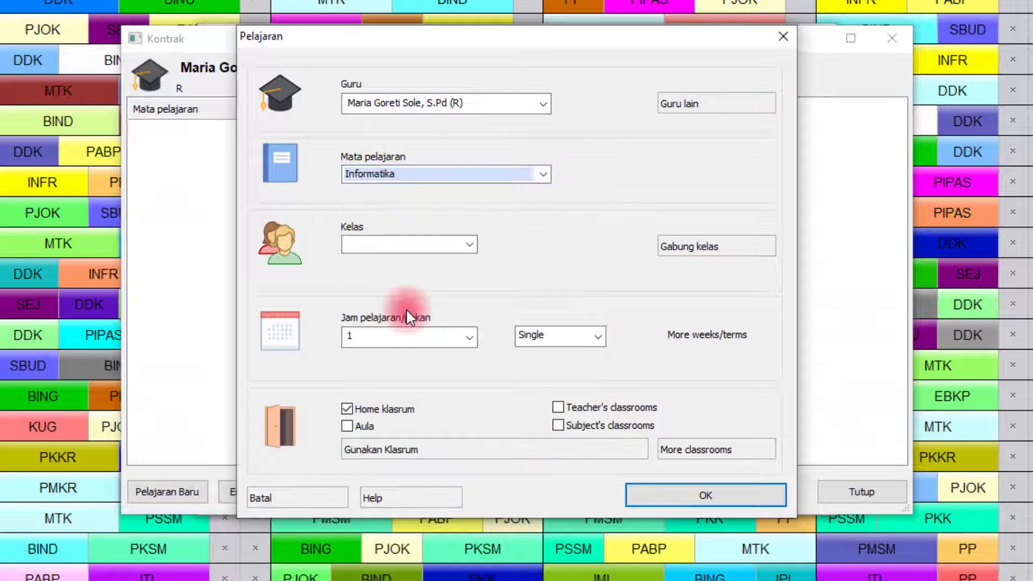
pyautogui.click(427, 244)
pyautogui.click(459, 261)
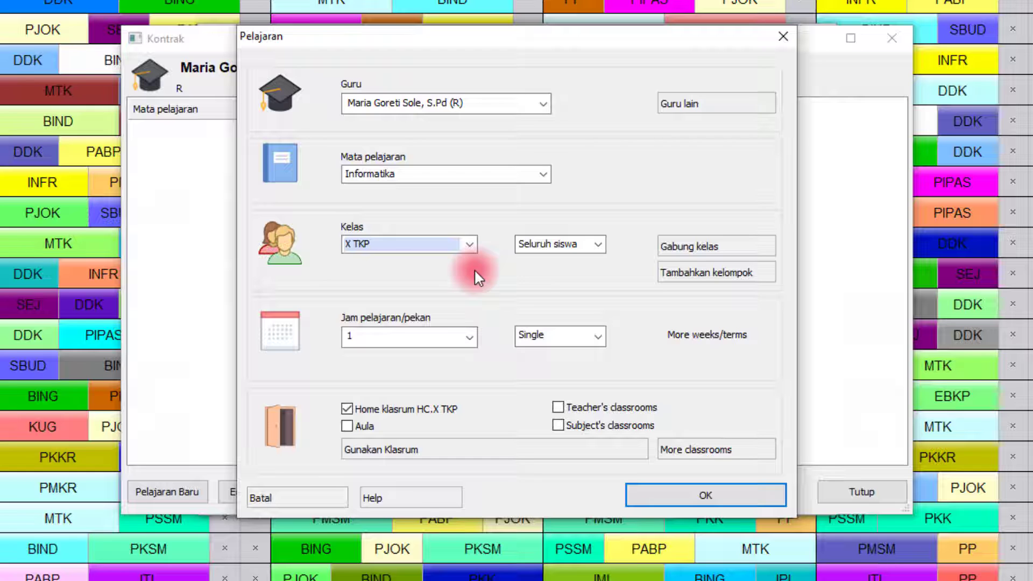
pyautogui.click(469, 337)
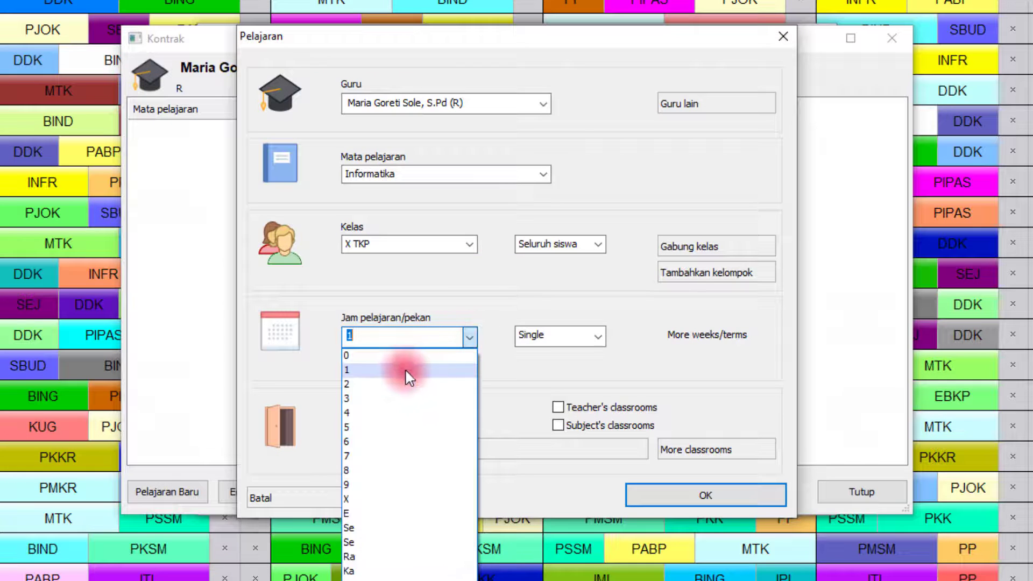
pyautogui.click(396, 382)
pyautogui.click(524, 339)
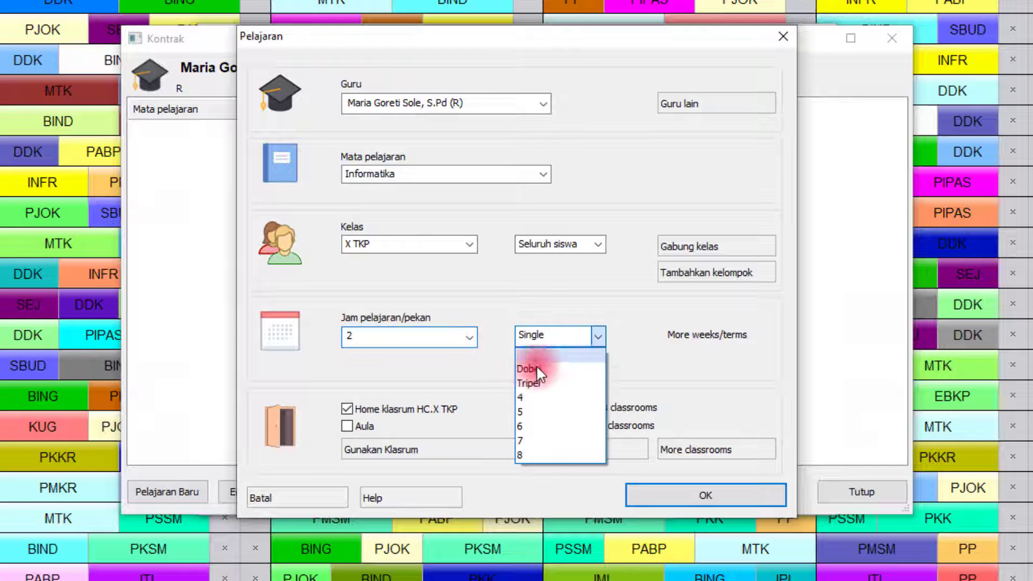
pyautogui.click(528, 396)
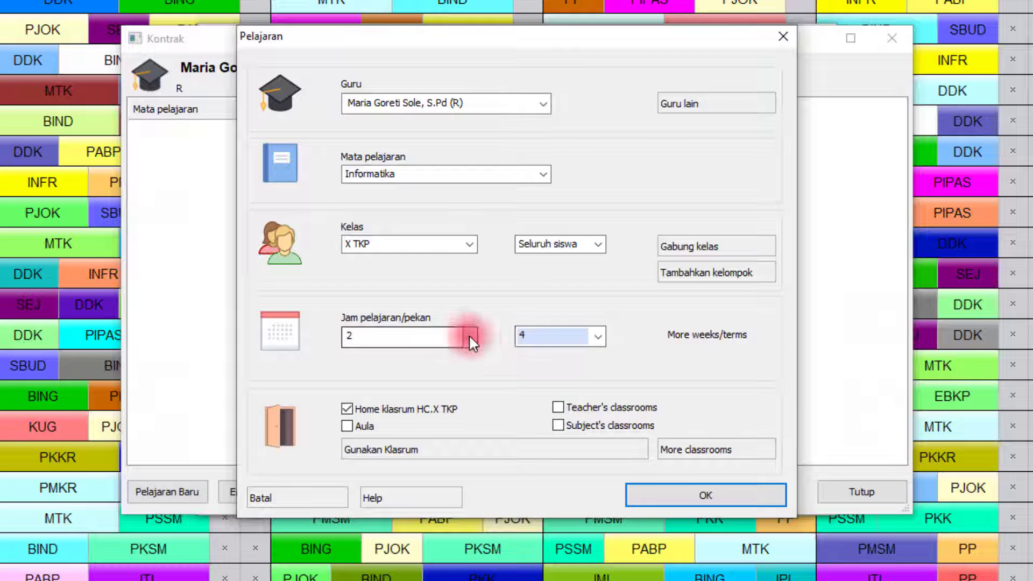
pyautogui.click(669, 491)
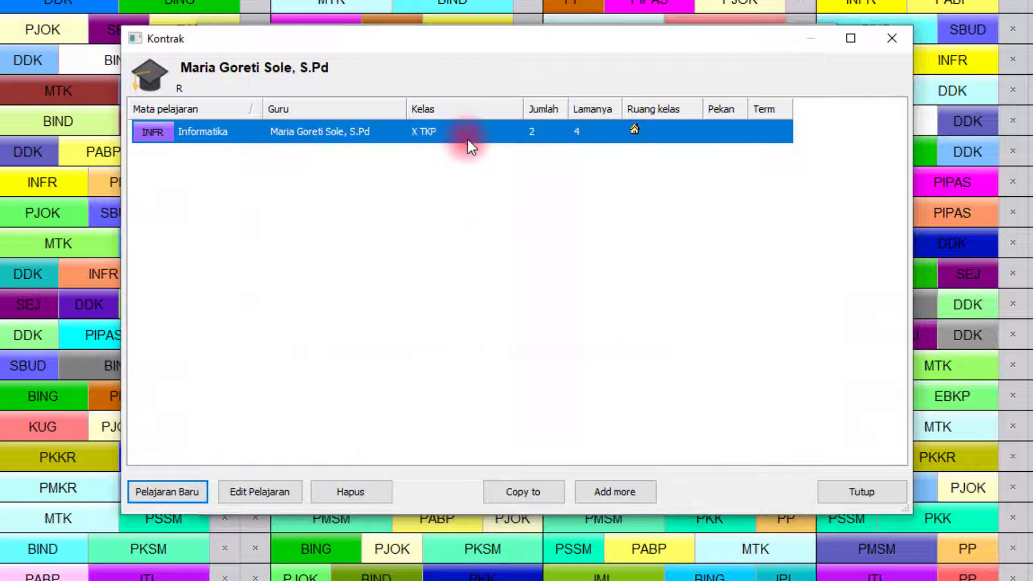
# Step: Add another Informatika lesson for class X TKP to the same teacher, once per week with length Dobel
pyautogui.click(178, 492)
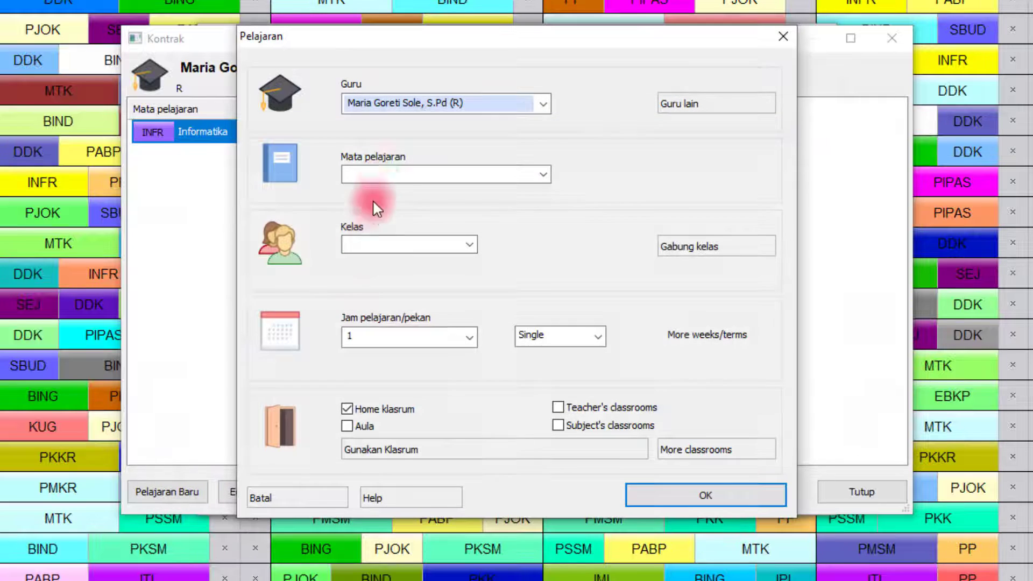
pyautogui.click(378, 175)
pyautogui.click(383, 311)
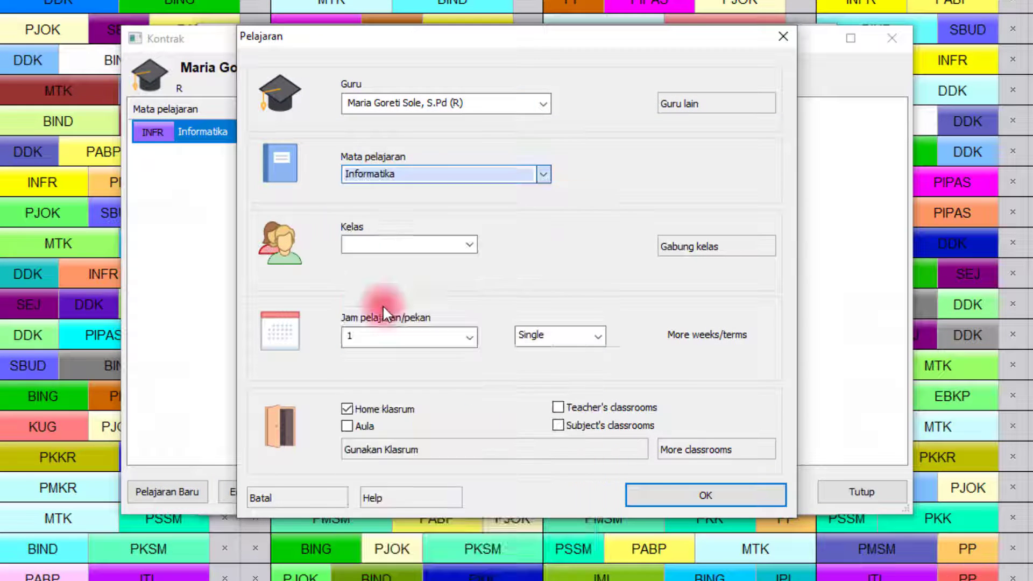
pyautogui.click(386, 245)
pyautogui.click(382, 264)
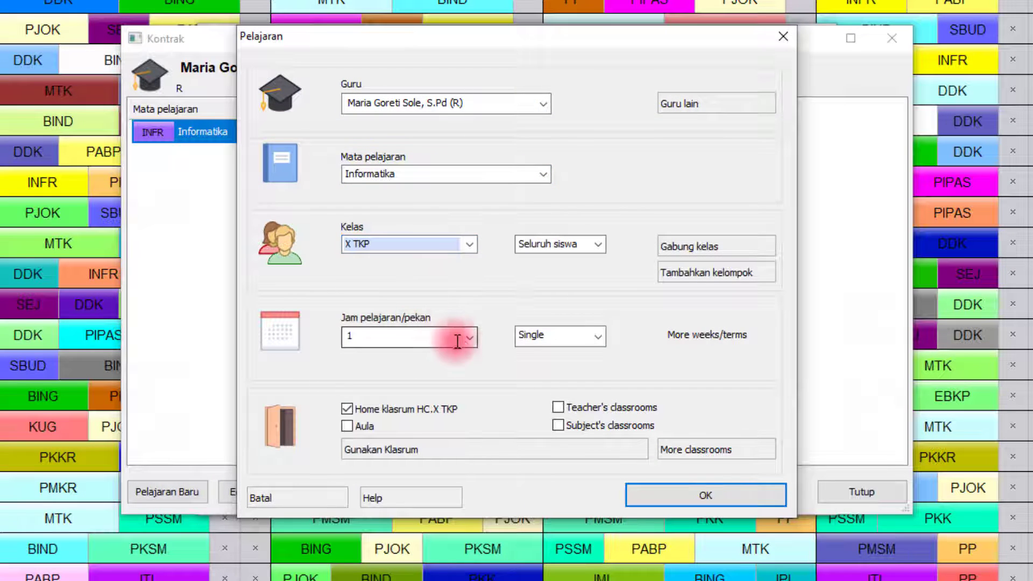
pyautogui.click(576, 337)
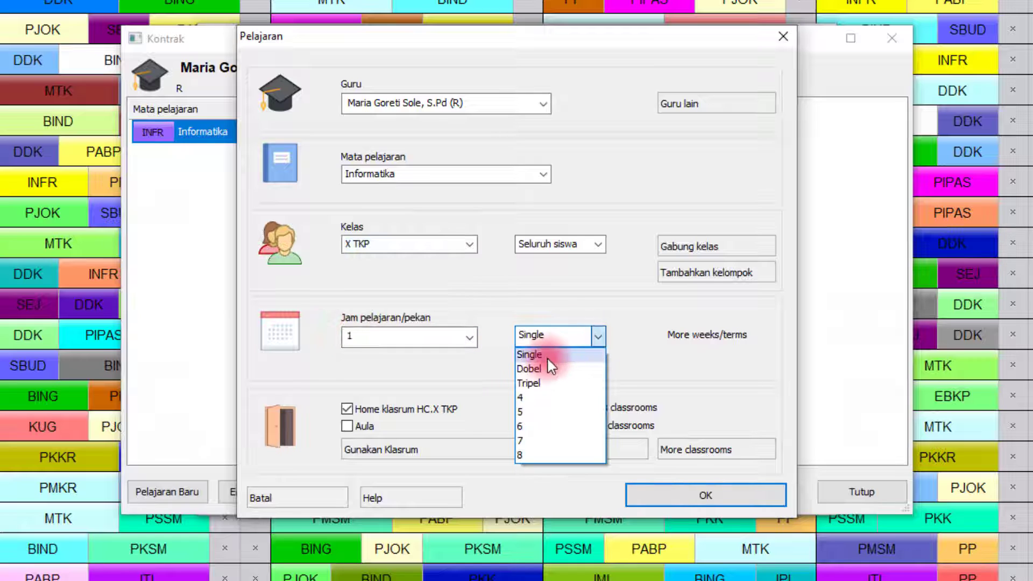
pyautogui.click(538, 364)
pyautogui.click(664, 489)
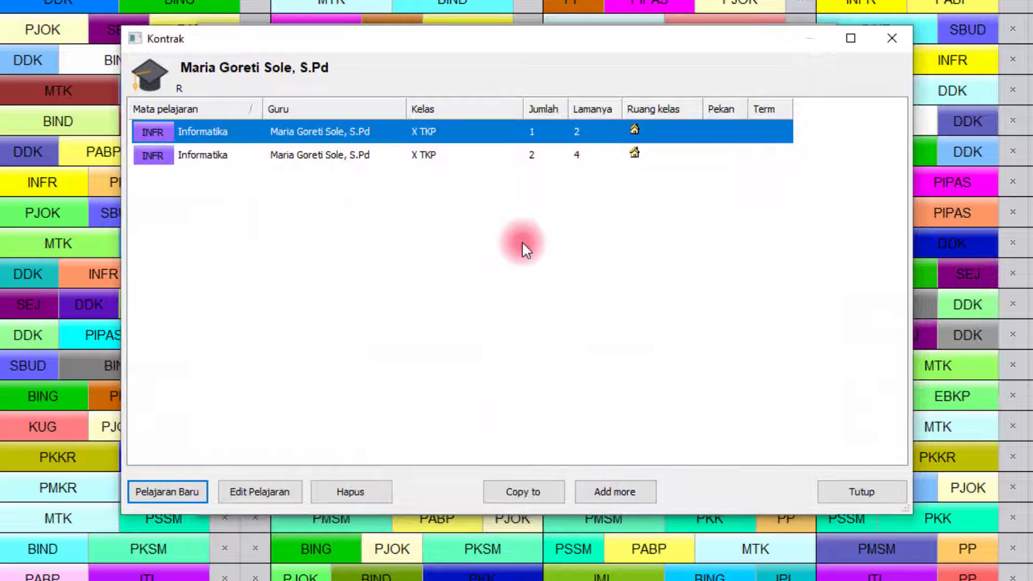
# Step: Compare the weekly count and lesson length of the two Informatika lessons for class X TKP
pyautogui.click(337, 155)
pyautogui.click(397, 135)
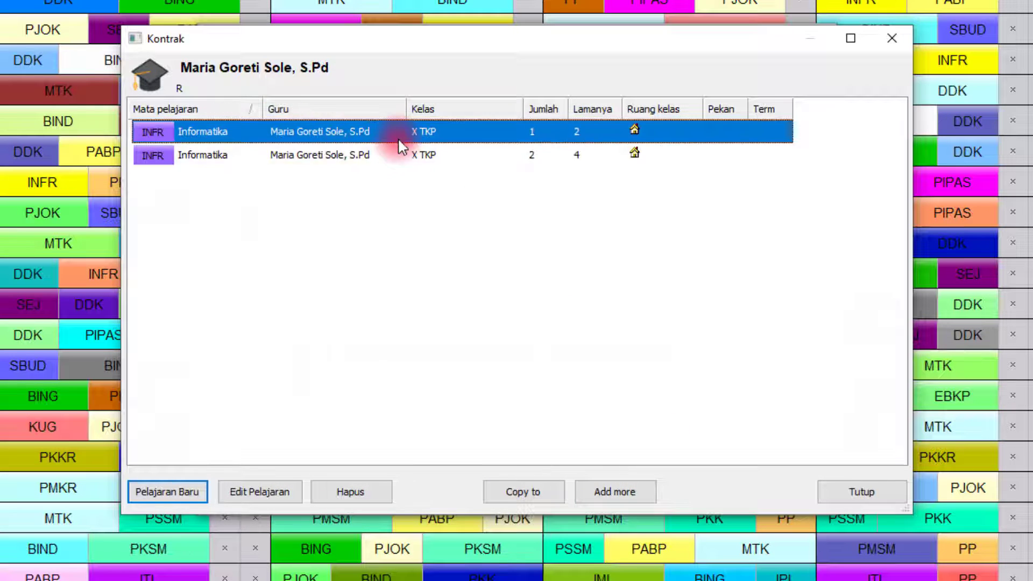
pyautogui.click(442, 154)
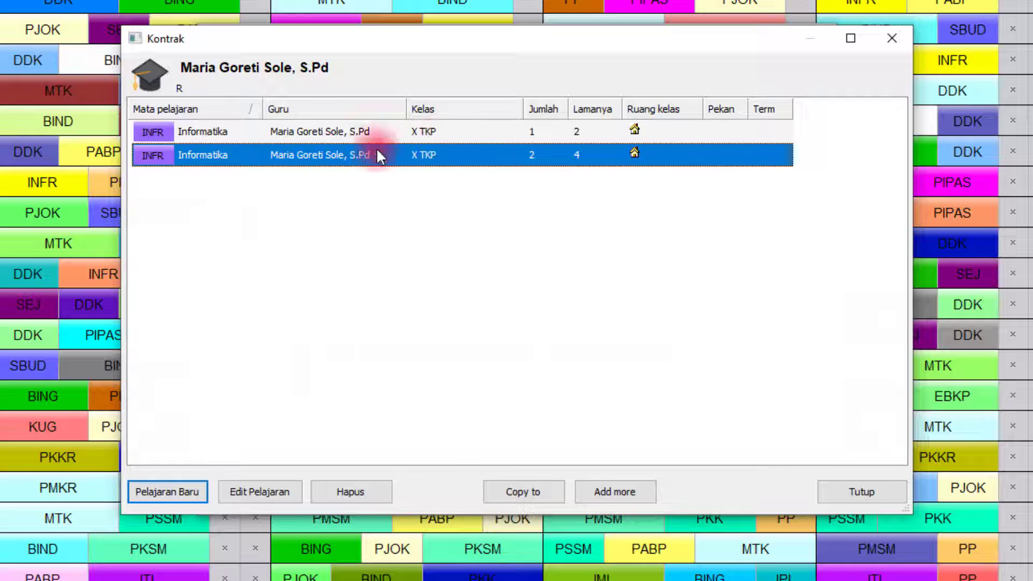
pyautogui.click(421, 135)
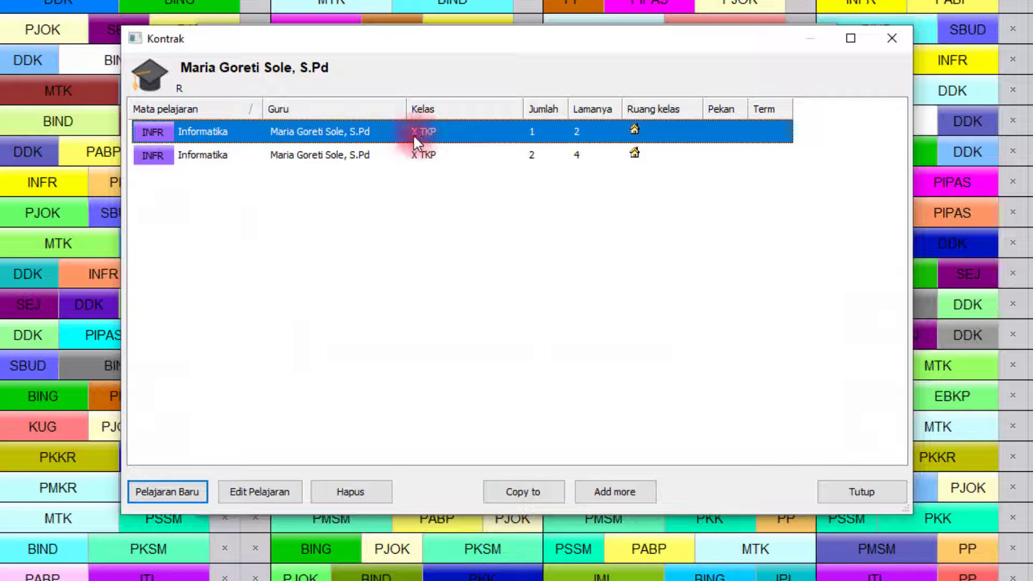
pyautogui.click(226, 138)
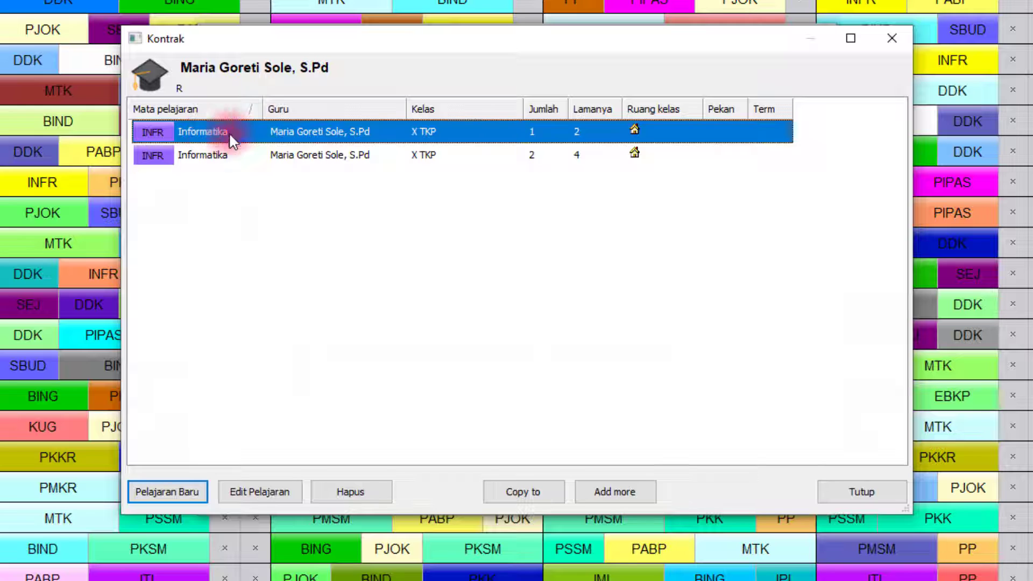
pyautogui.click(588, 153)
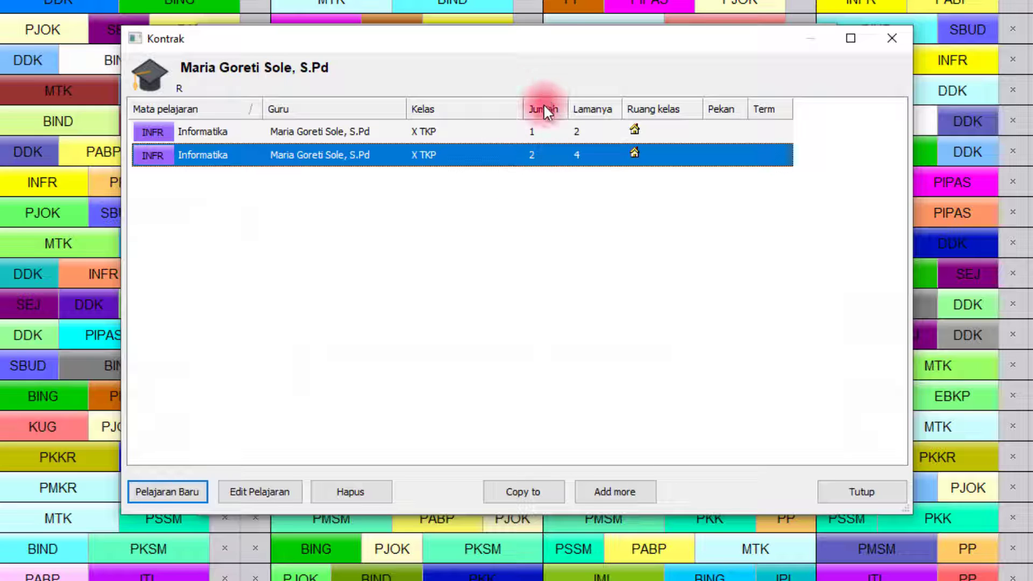
pyautogui.click(577, 132)
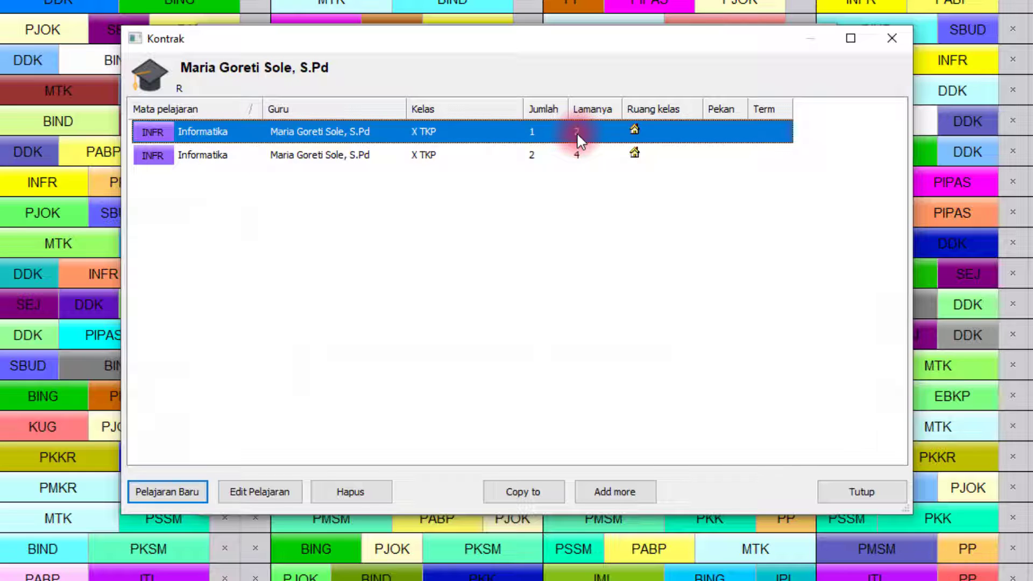
pyautogui.click(555, 158)
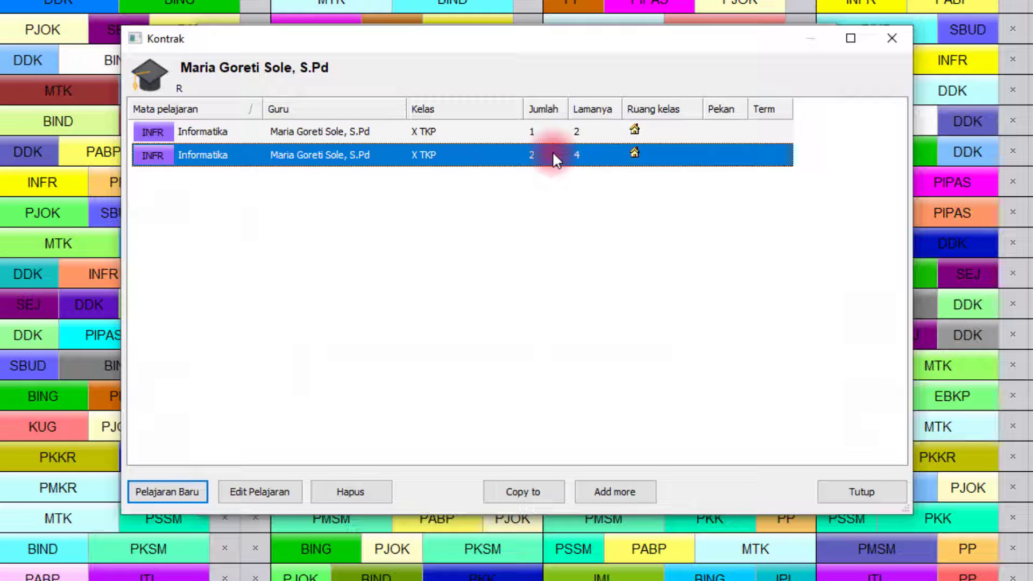
pyautogui.click(542, 133)
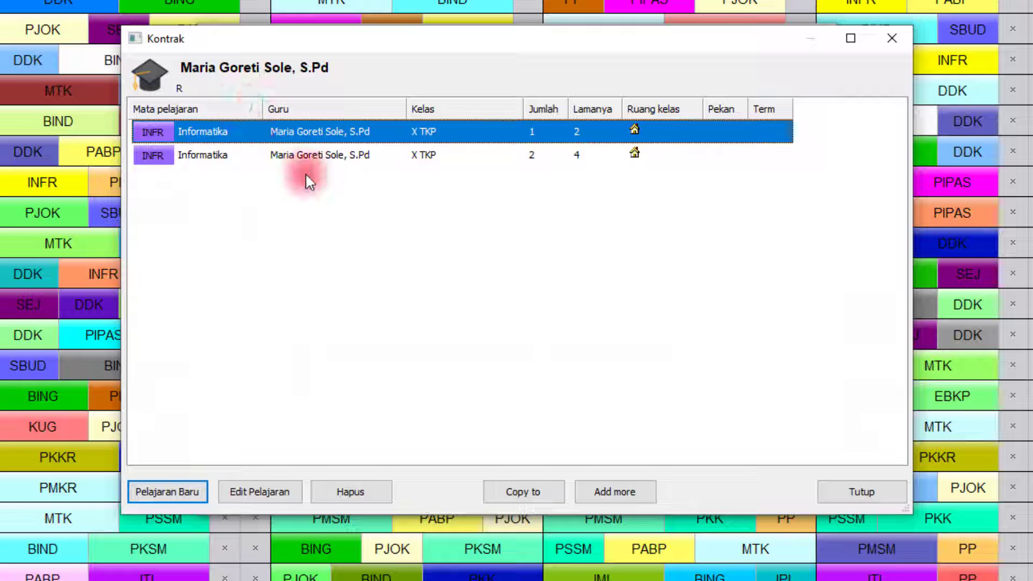
# Step: Start a new Bahasa Inggris lesson for class X TKP with the same teacher
pyautogui.click(177, 489)
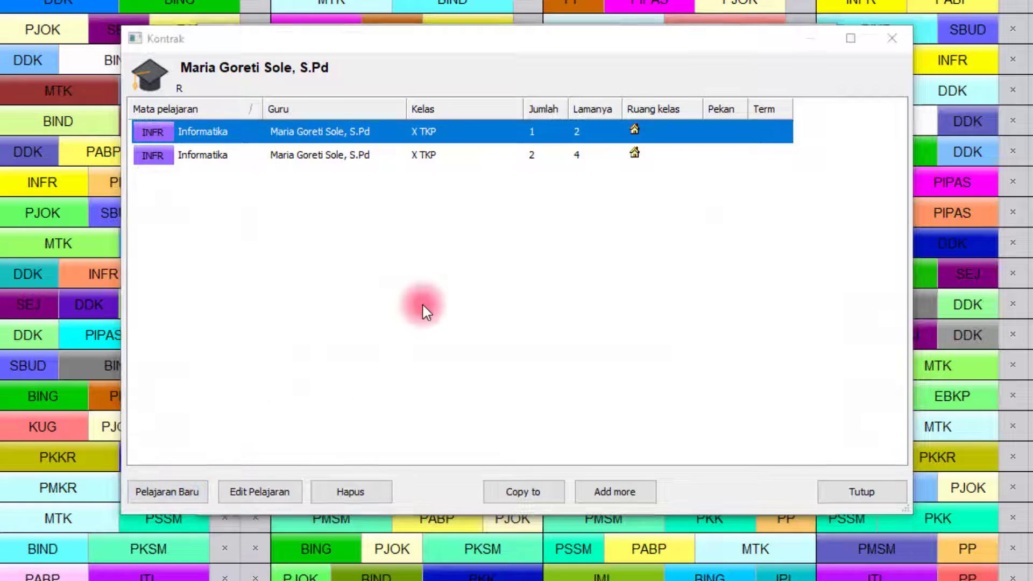
pyautogui.click(398, 175)
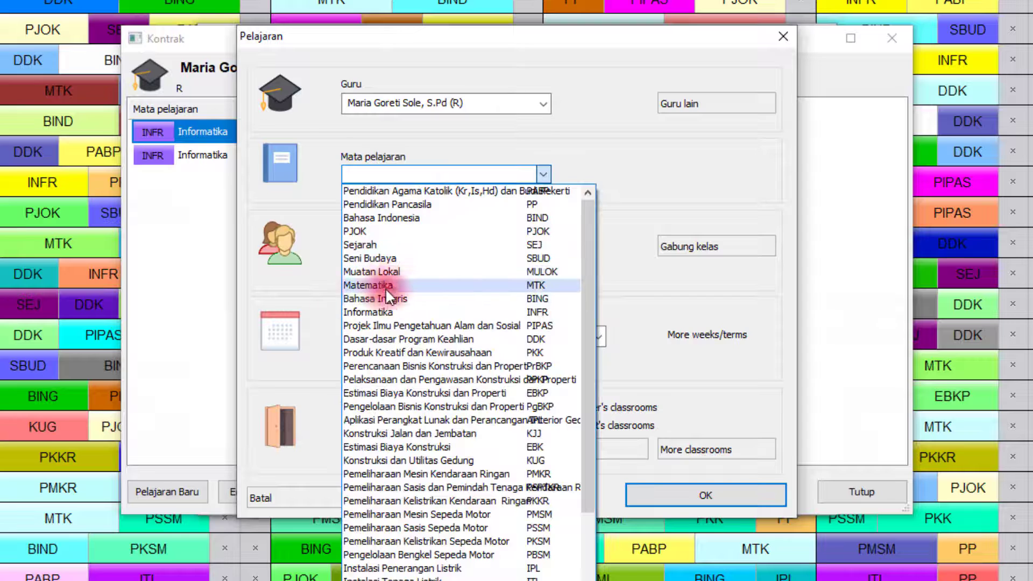
pyautogui.click(386, 300)
pyautogui.click(439, 243)
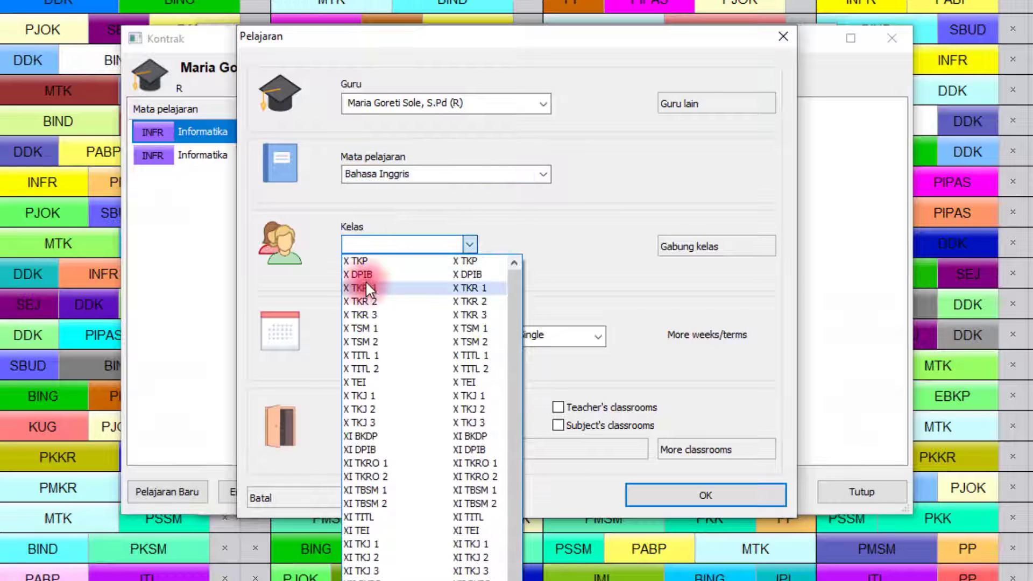
pyautogui.click(364, 262)
# Step: Set the Bahasa Inggris lesson to 1 per week with length Tripel, save it, and return to the main timetable
pyautogui.click(409, 335)
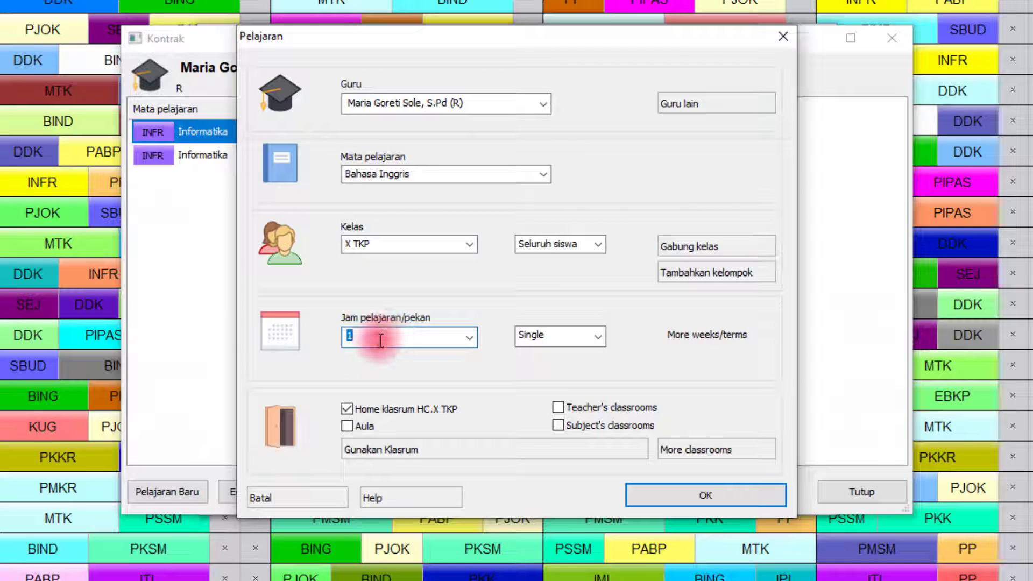
pyautogui.click(380, 335)
pyautogui.moveTo(401, 342); pyautogui.dragTo(327, 339)
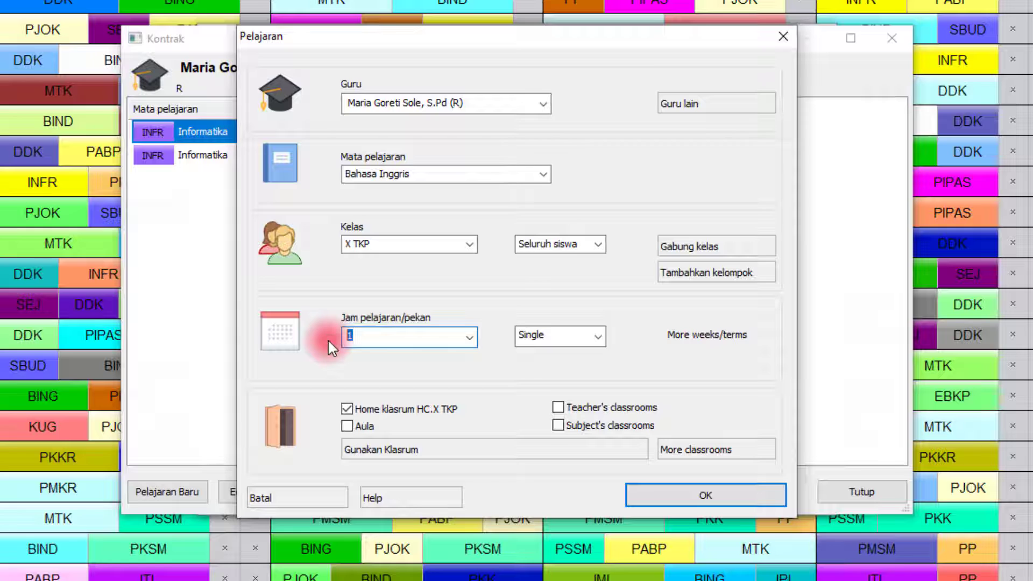
pyautogui.click(551, 337)
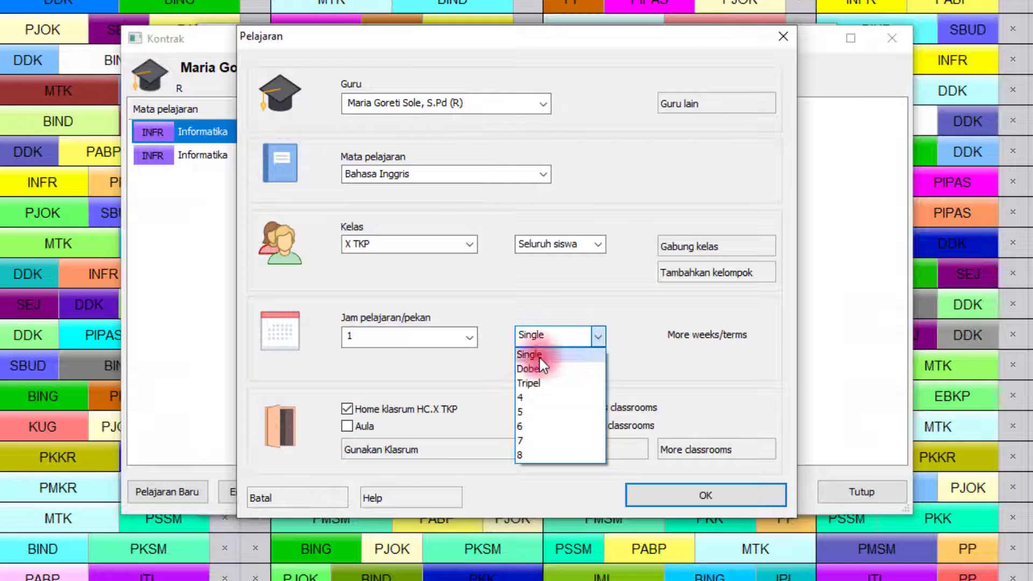
pyautogui.click(542, 382)
pyautogui.click(680, 493)
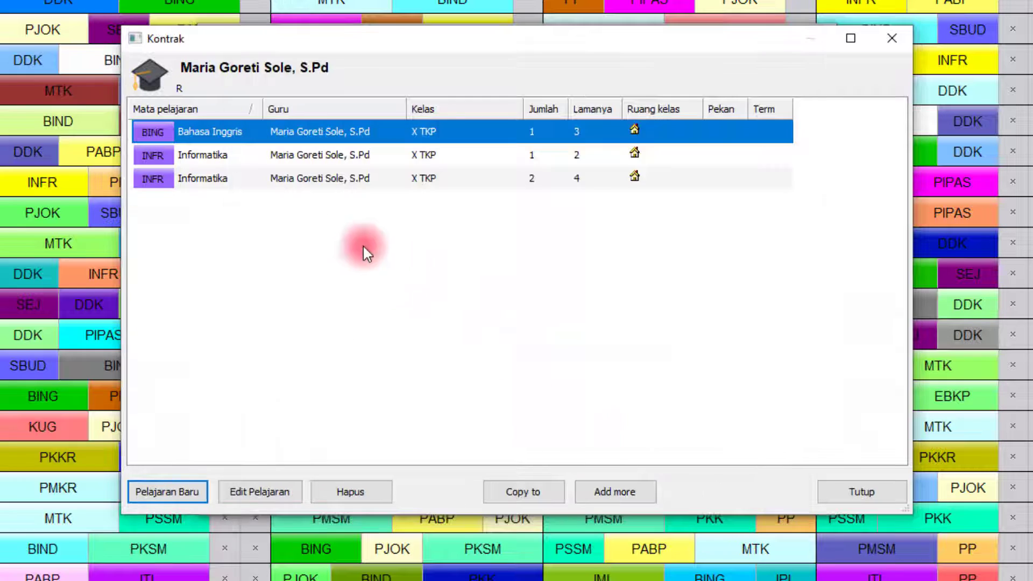
pyautogui.click(331, 170)
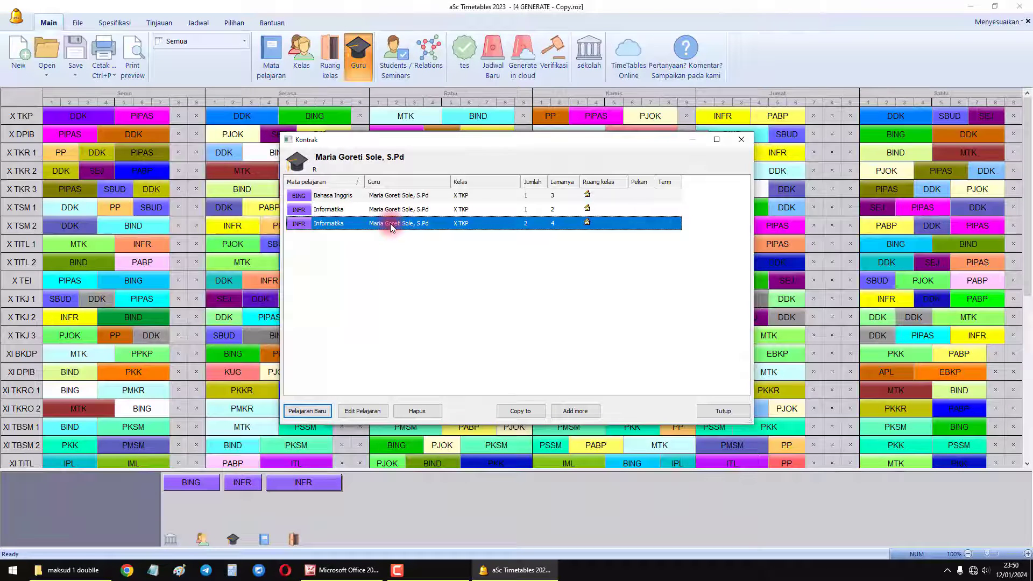
pyautogui.click(742, 140)
pyautogui.click(694, 138)
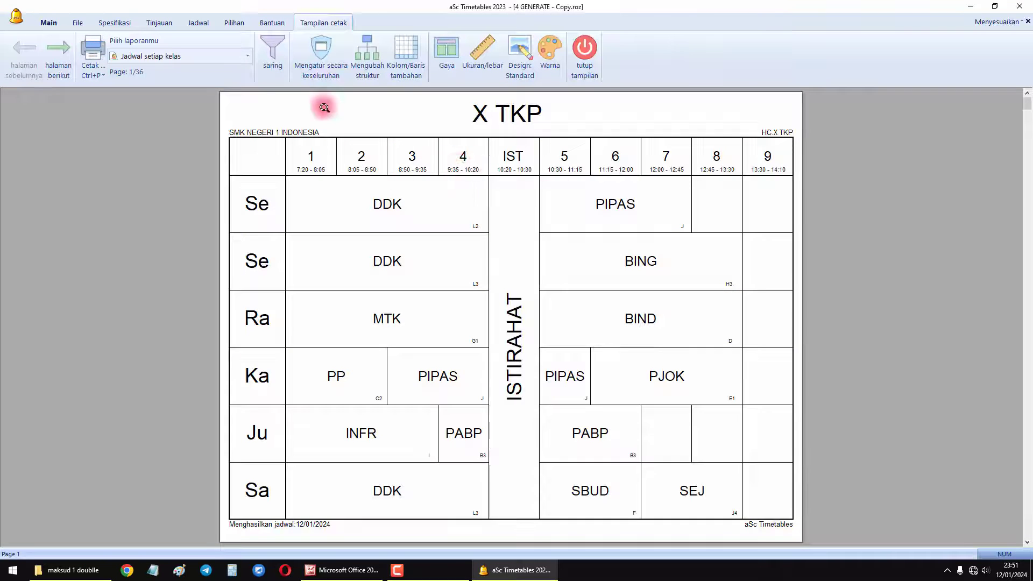
# Step: Page through the class timetables in the print preview and switch the report to Jadwal Perguru
pyautogui.click(60, 63)
pyautogui.click(59, 62)
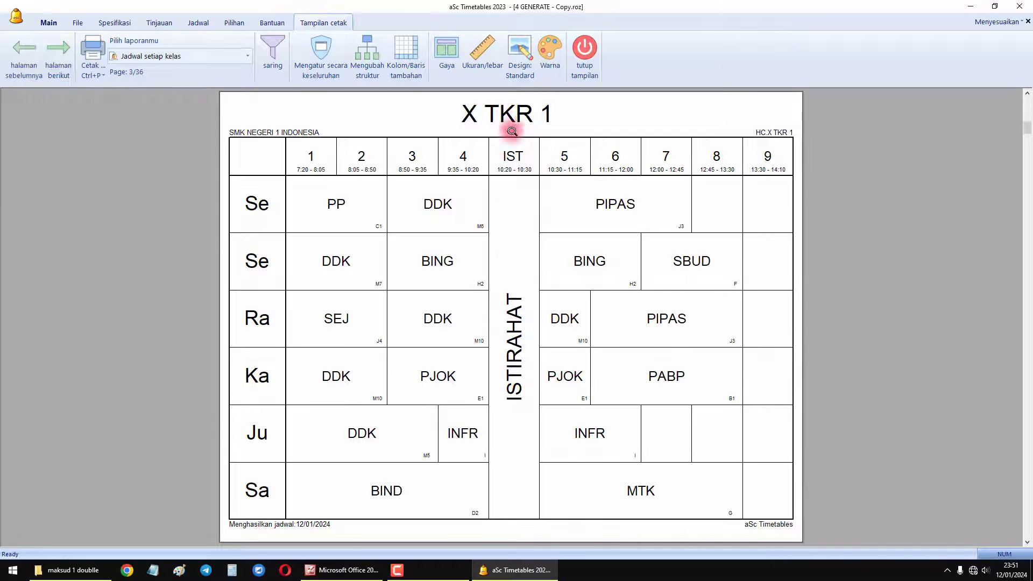
pyautogui.click(193, 61)
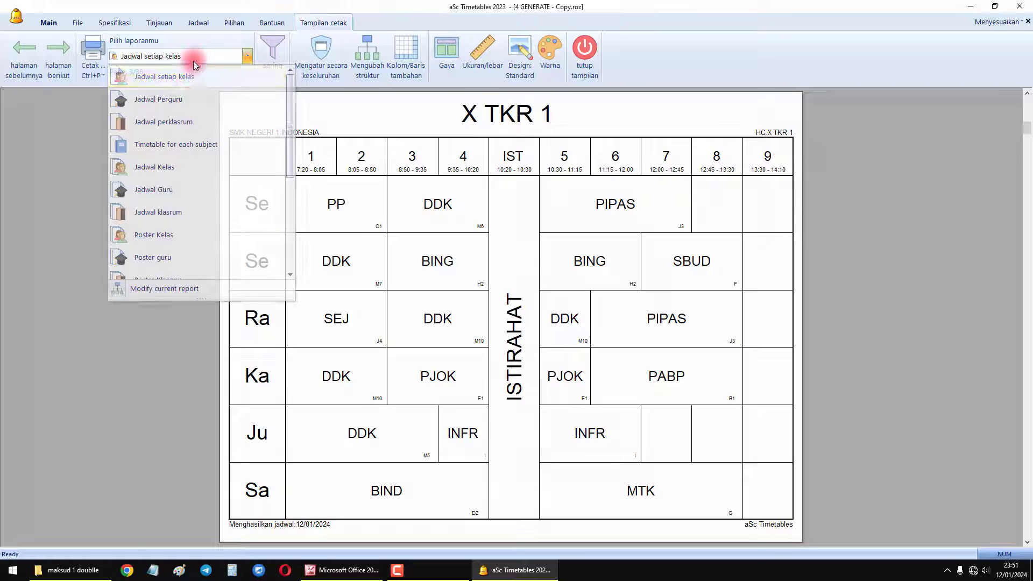
pyautogui.click(194, 100)
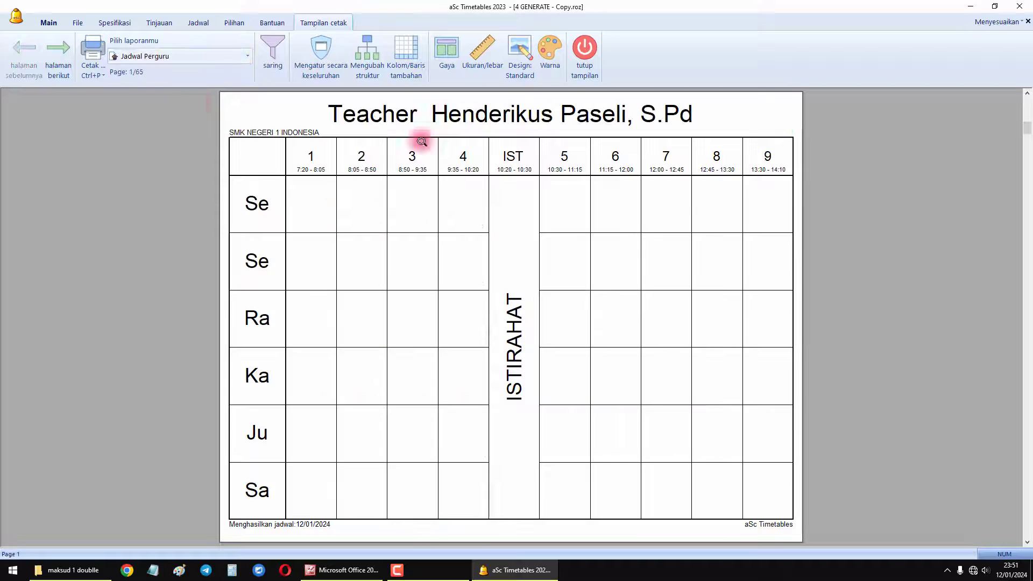
# Step: Page through the per-teacher timetables, close the print preview, and look over the full class timetable
pyautogui.click(72, 73)
pyautogui.click(71, 73)
pyautogui.click(71, 73)
pyautogui.click(72, 73)
pyautogui.click(71, 73)
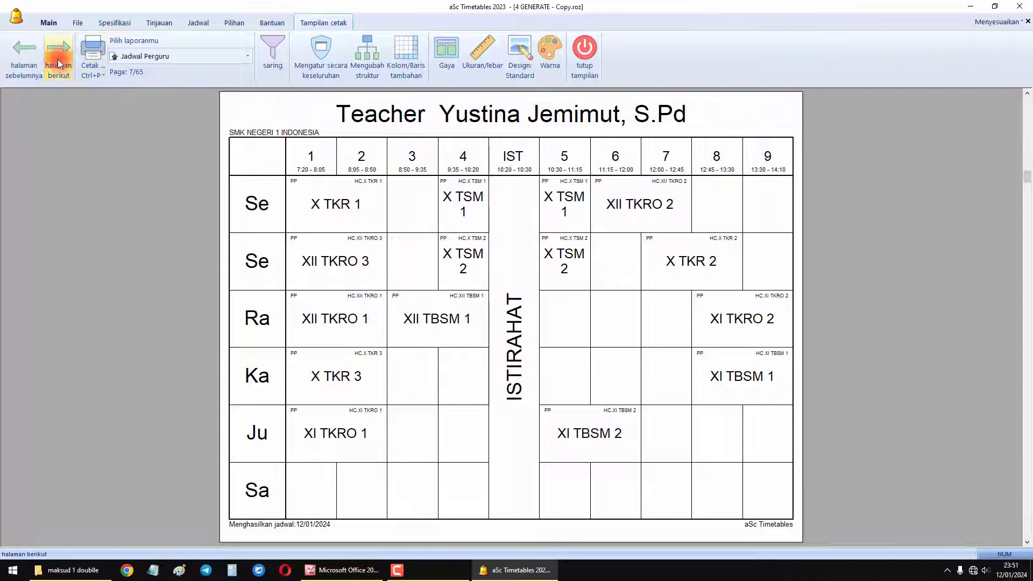
pyautogui.click(24, 60)
pyautogui.click(588, 77)
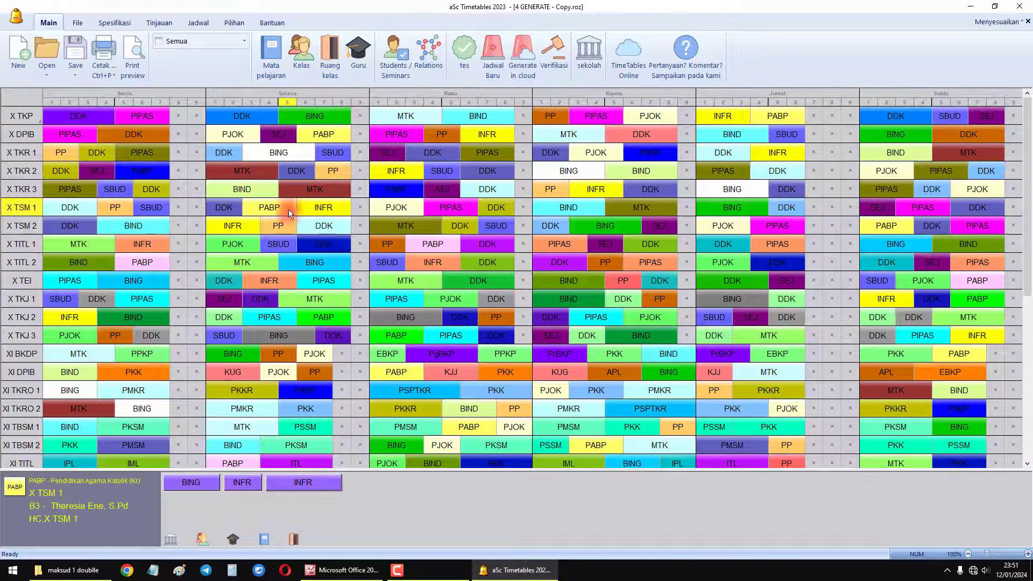
pyautogui.scroll(-16, 29, 210)
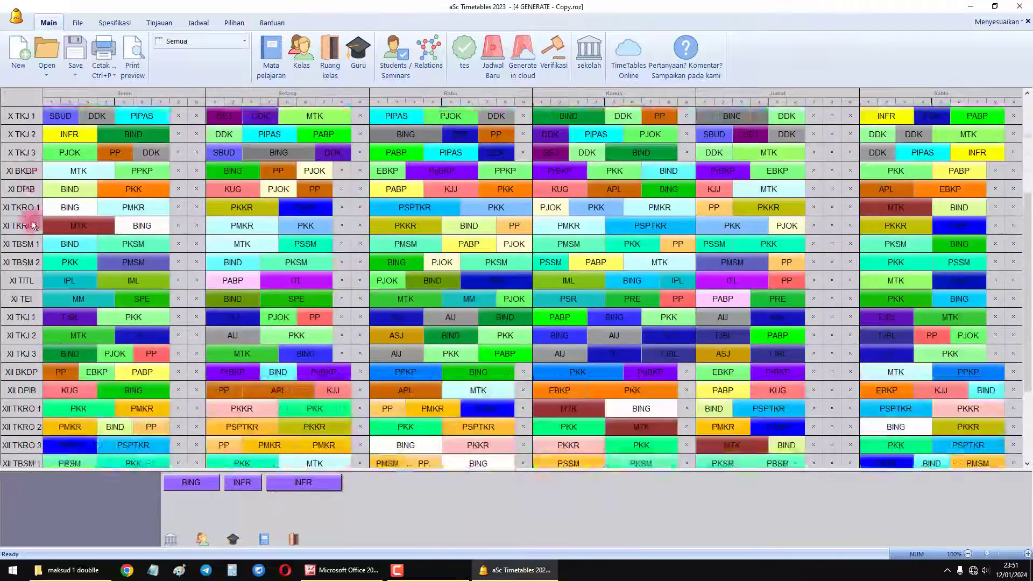
pyautogui.scroll(15, 38, 226)
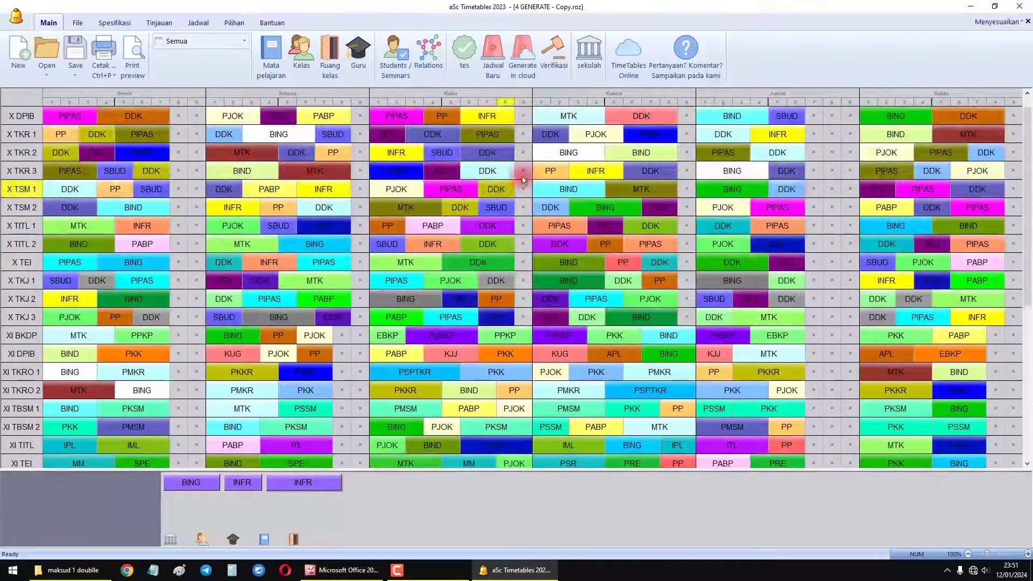
pyautogui.scroll(1, 500, 199)
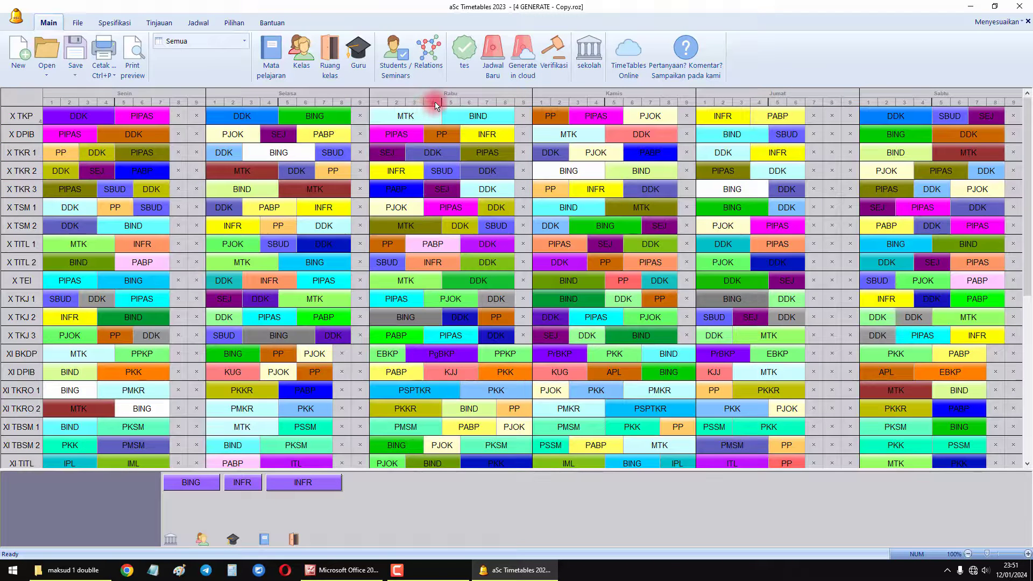
# Step: In File Explorer, open #ASC_Converter_to_EXCEL_V.2020.04.0.exe and JAD SEM 4.xlsx from the #Excel Support for aSc Timetables V.2020.01 folder in Downloads
pyautogui.click(969, 5)
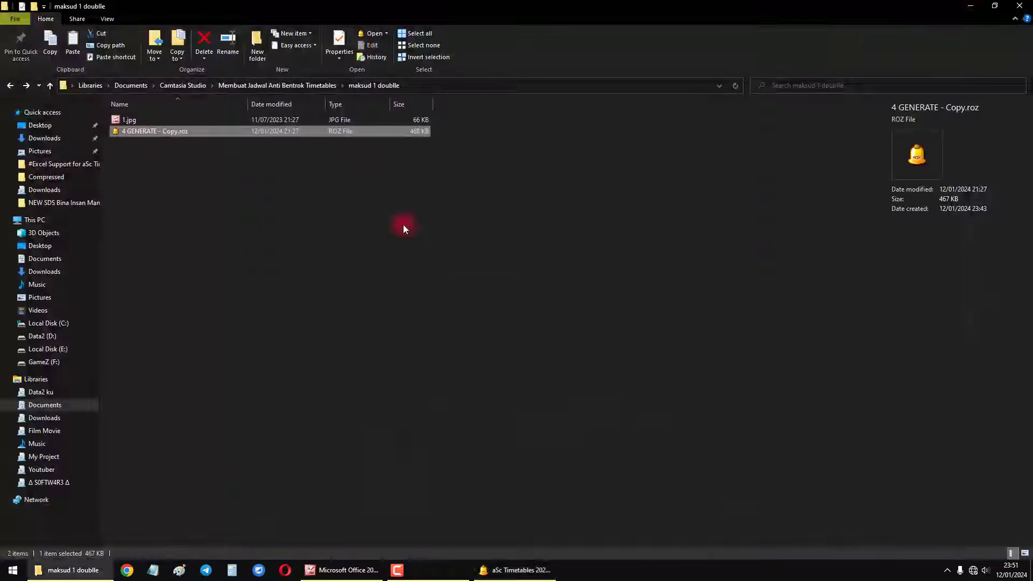
pyautogui.click(54, 418)
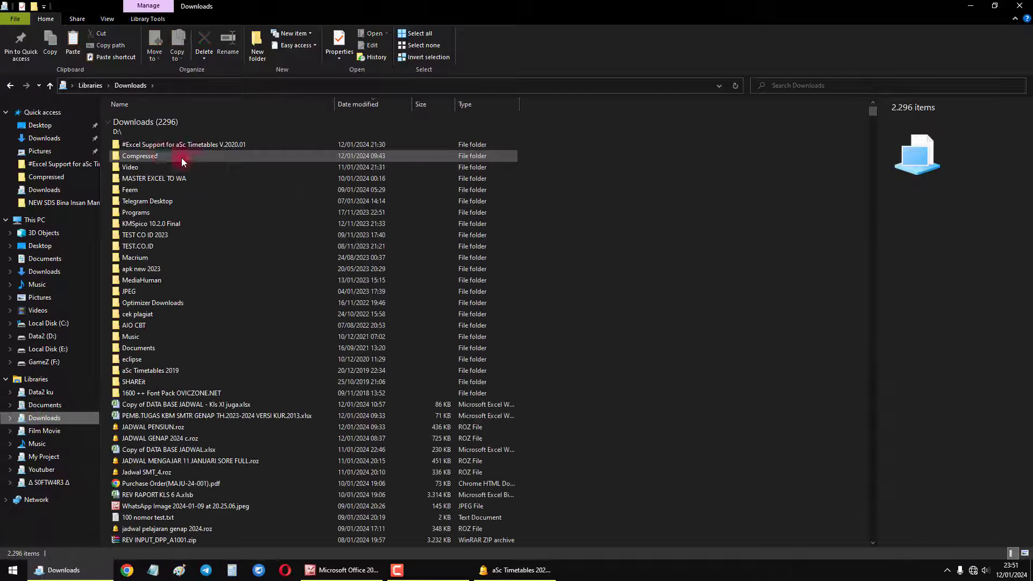
pyautogui.click(161, 145)
pyautogui.doubleClick(161, 147)
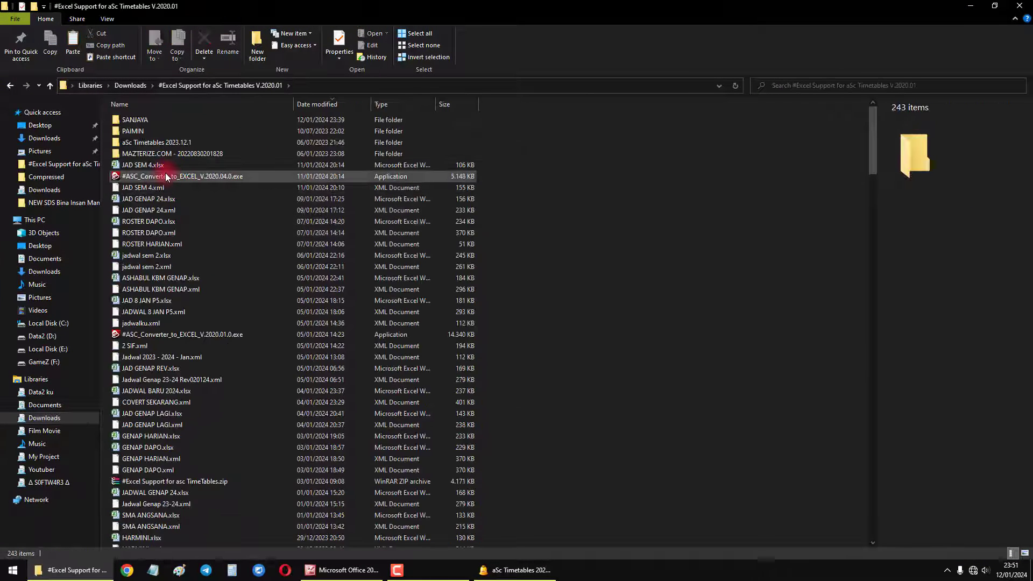
pyautogui.doubleClick(168, 177)
pyautogui.click(159, 164)
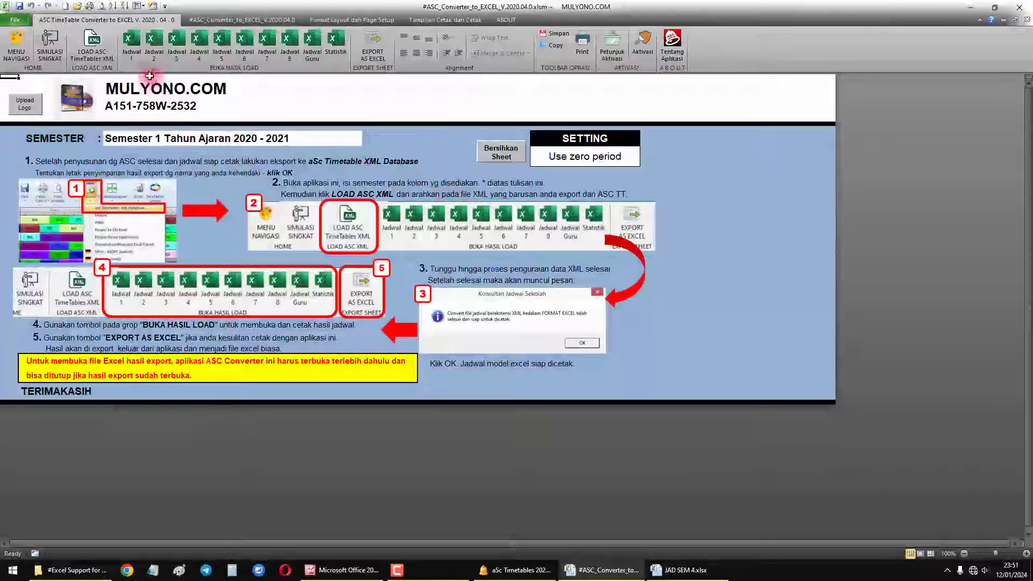
# Step: Display the Jadwal 2 result in the Excel converter and compare it with the timetable in aSc Timetables
pyautogui.click(157, 54)
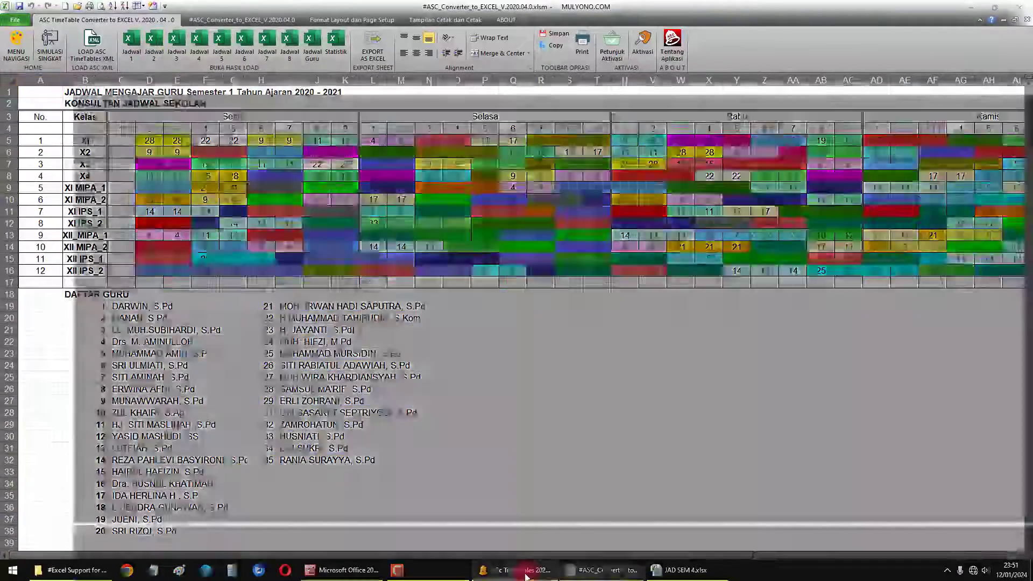
pyautogui.click(515, 570)
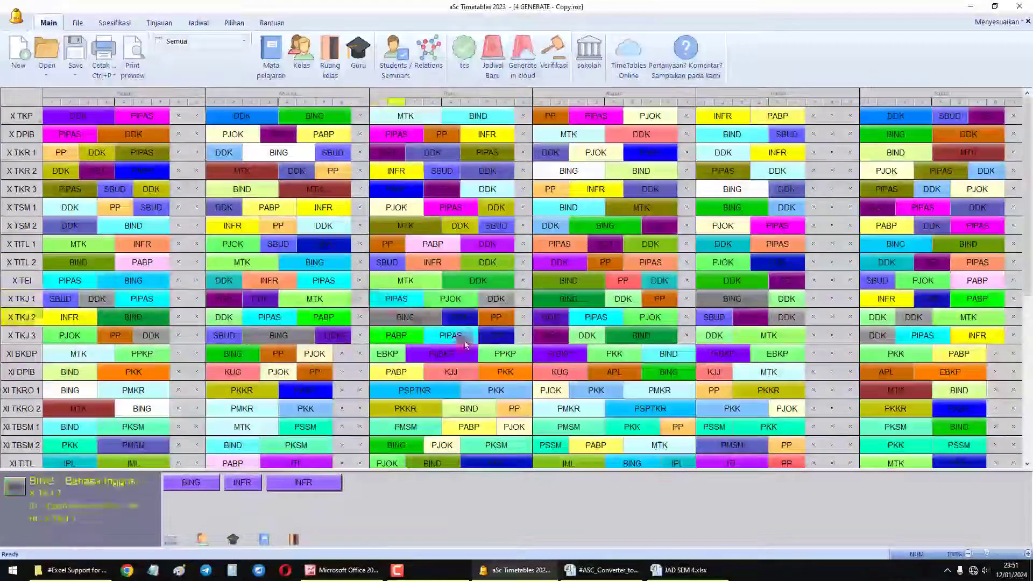
pyautogui.click(674, 571)
pyautogui.click(618, 571)
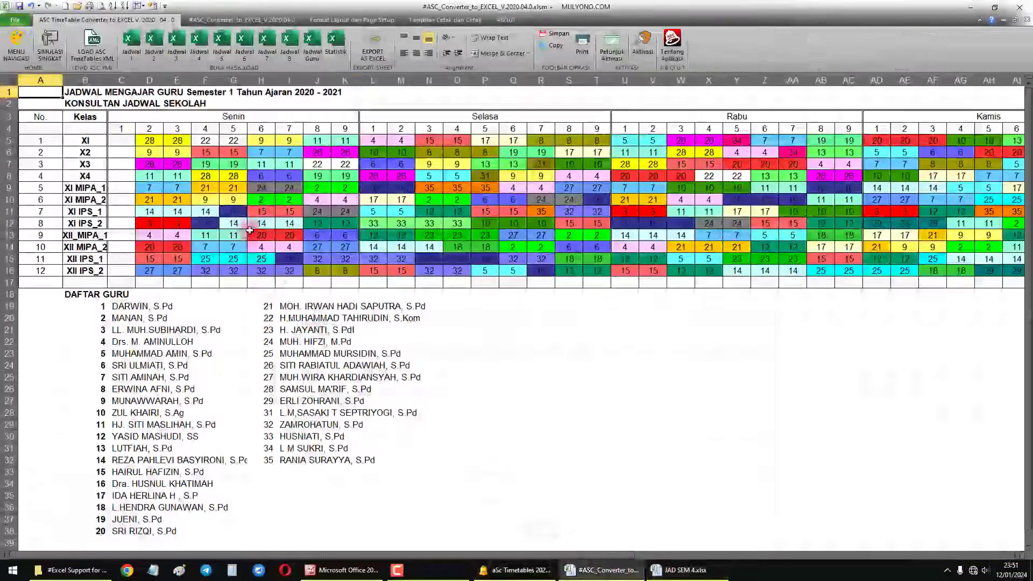
# Step: Widen column D of the converted schedule and insert a blank row above class X2
pyautogui.click(233, 201)
pyautogui.moveTo(163, 80); pyautogui.dragTo(184, 80)
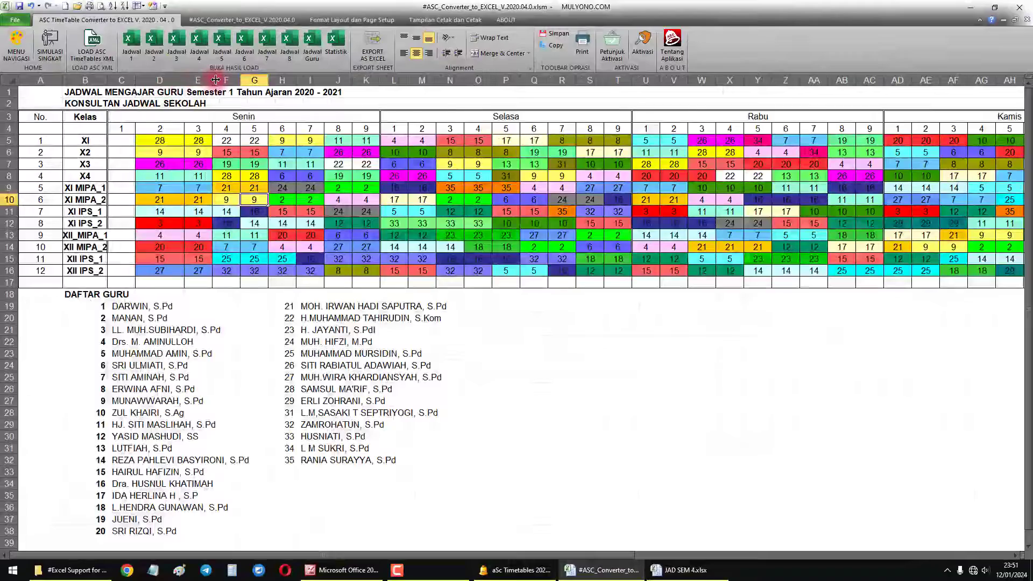
pyautogui.rightClick(10, 152)
pyautogui.click(40, 222)
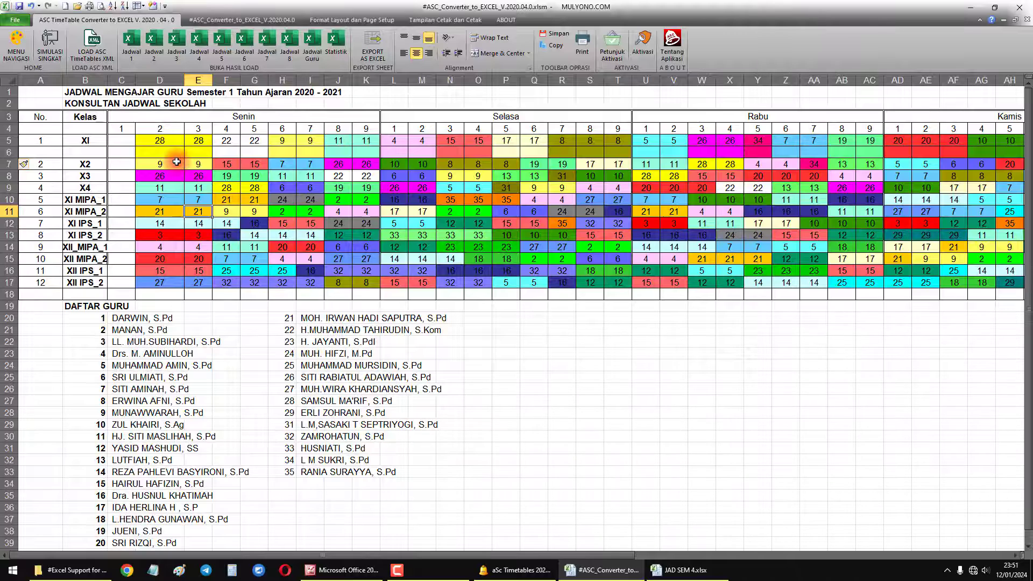
pyautogui.click(654, 365)
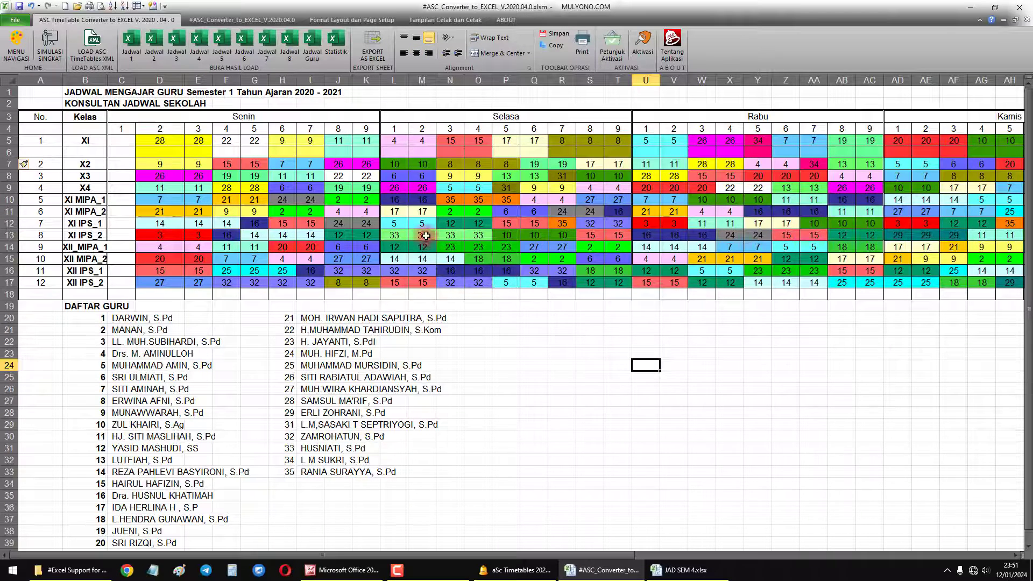
pyautogui.click(407, 191)
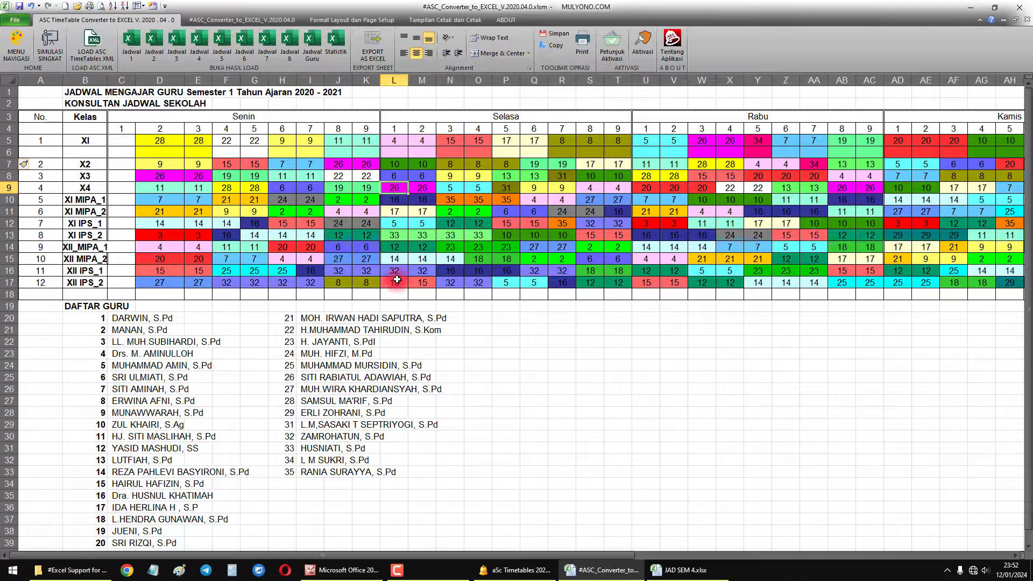